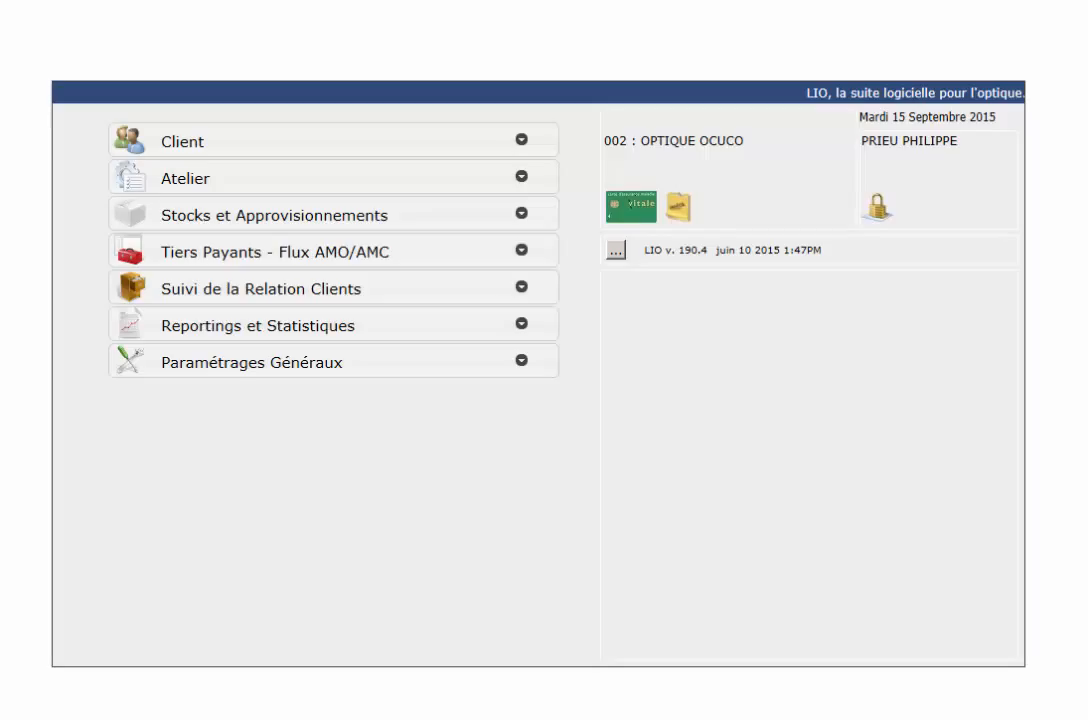
Step: Open the stock coefficient settings for the VERRES department and the VERRES STOCK product
left_click(287, 362)
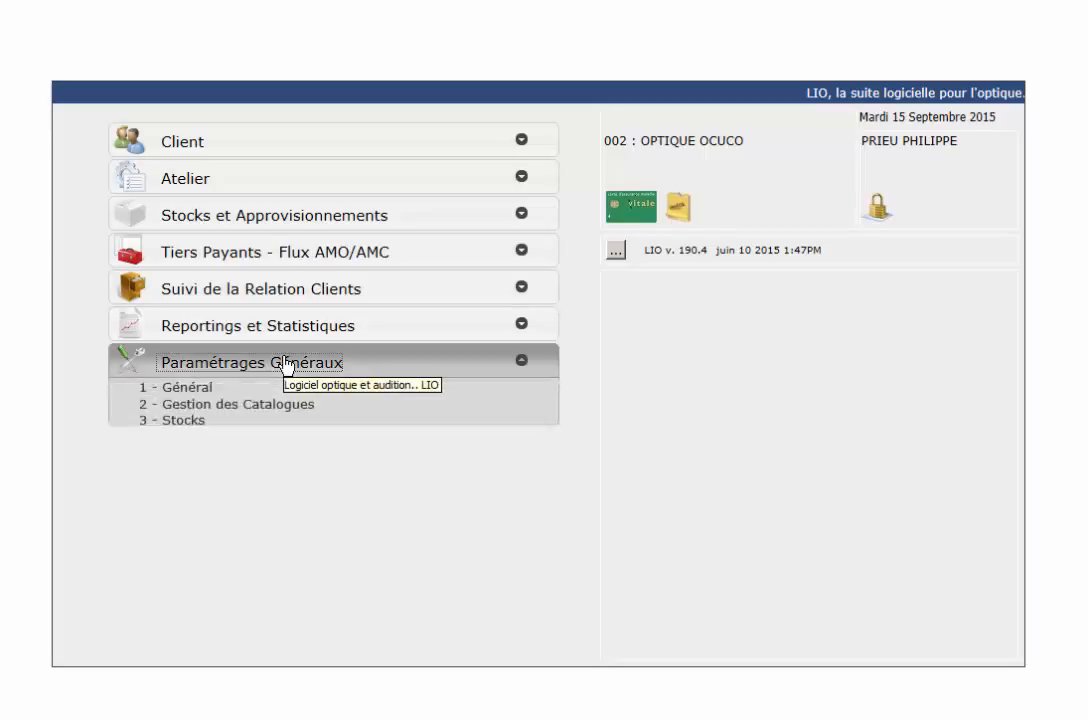
left_click(199, 428)
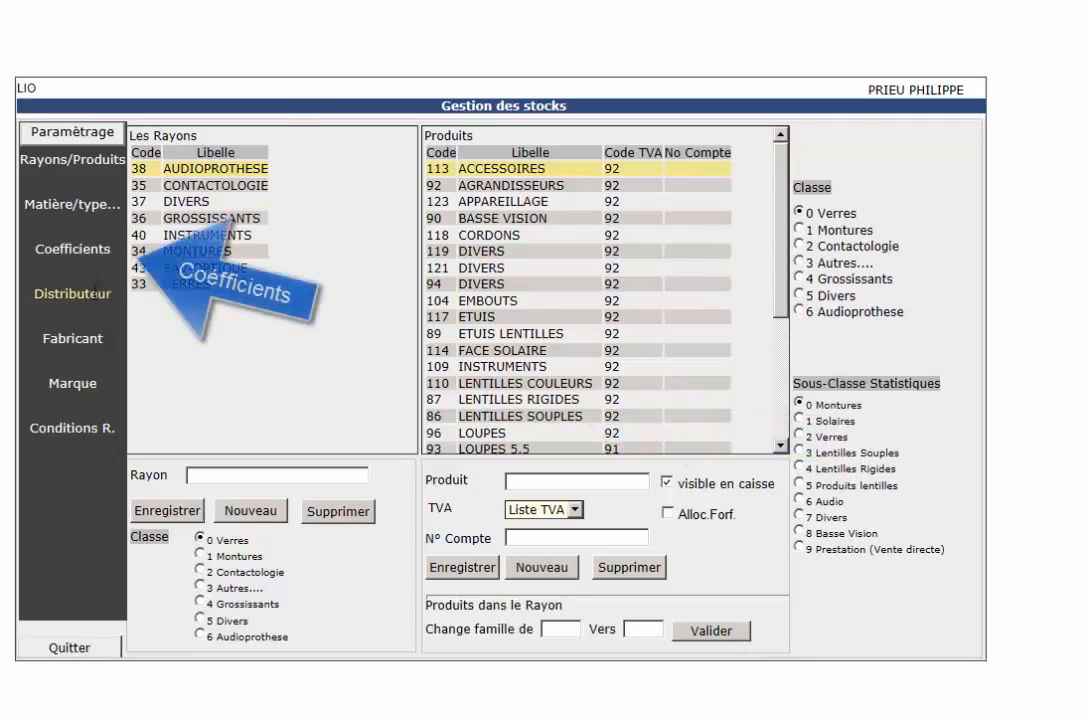
left_click(78, 249)
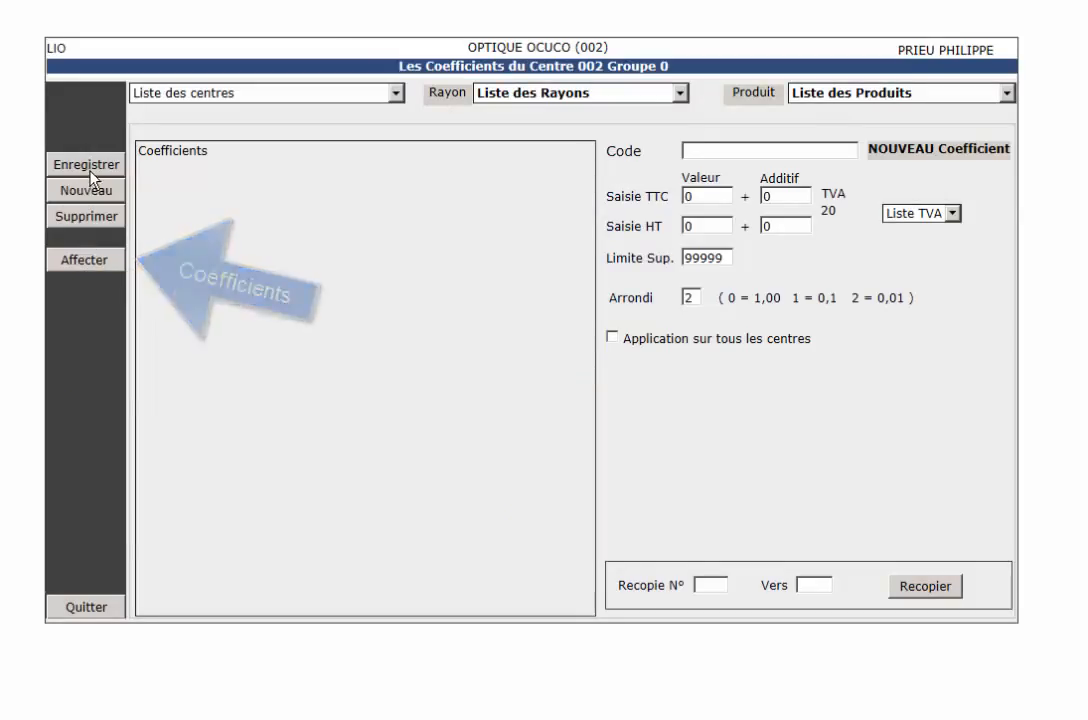
left_click(680, 92)
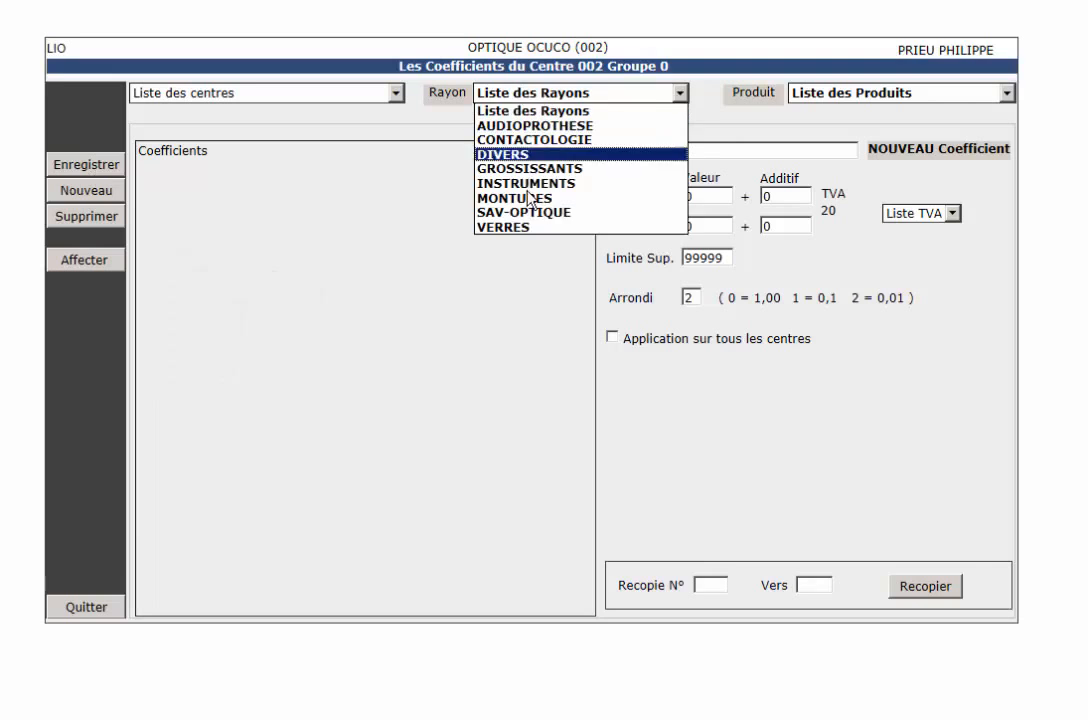
left_click(520, 228)
left_click(1007, 92)
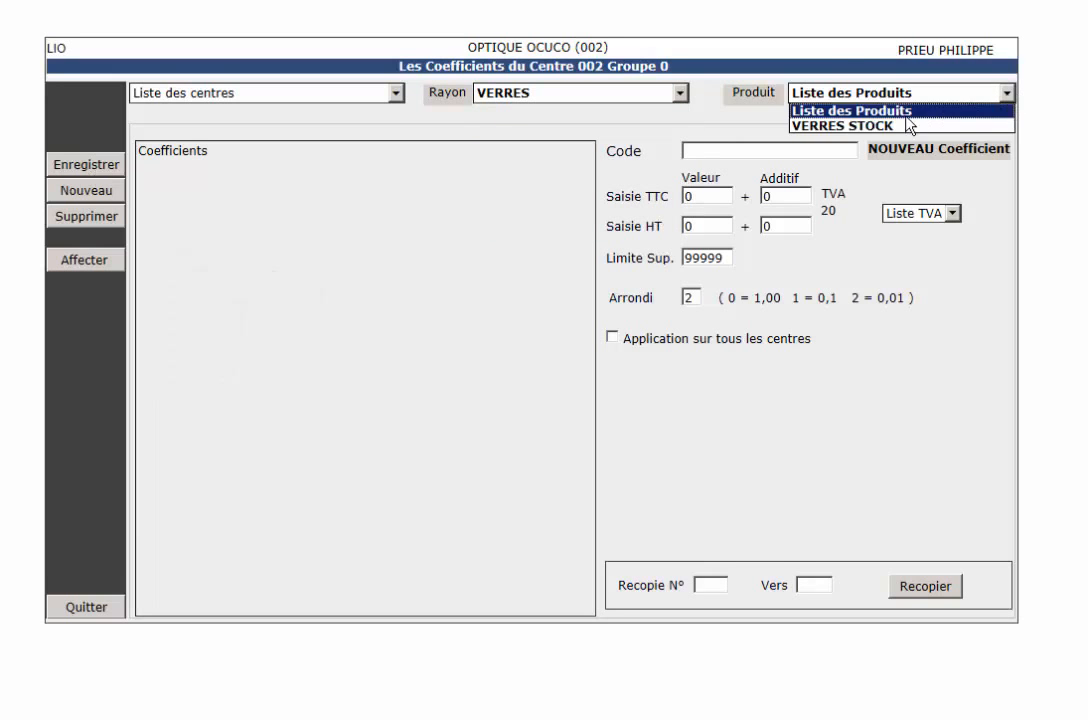
left_click(900, 125)
Step: Create and save a coefficient coded UNIF with a TTC value of 2.5, an additive of 10 and rounding 0
left_click(91, 192)
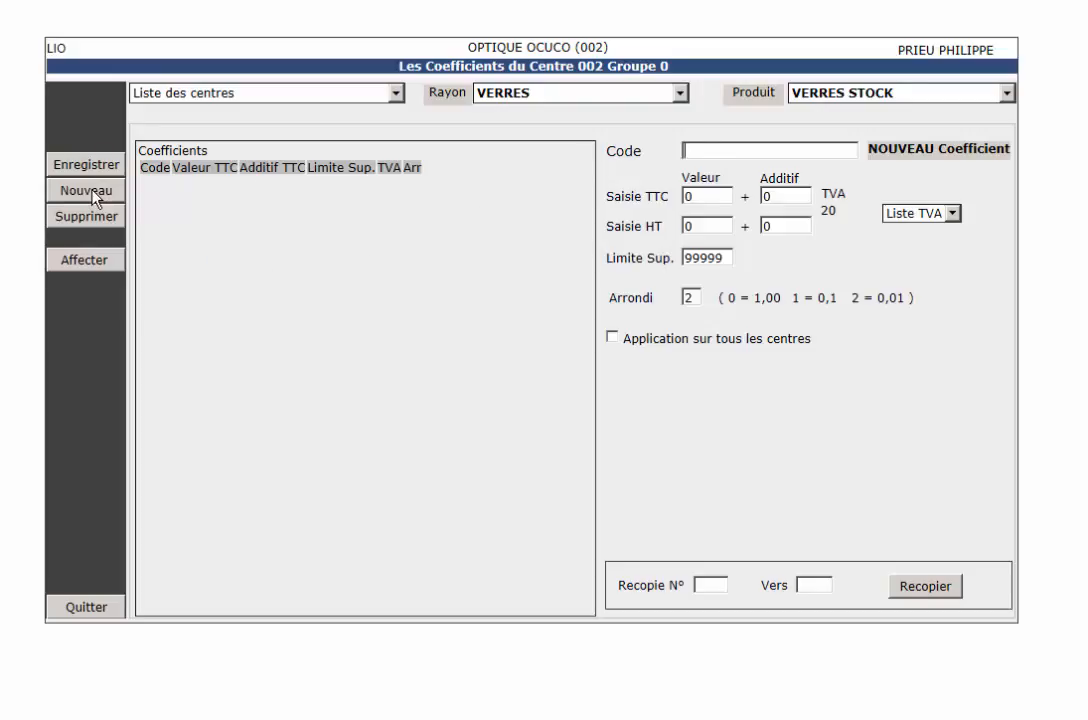
type("UNIF")
key("Tab")
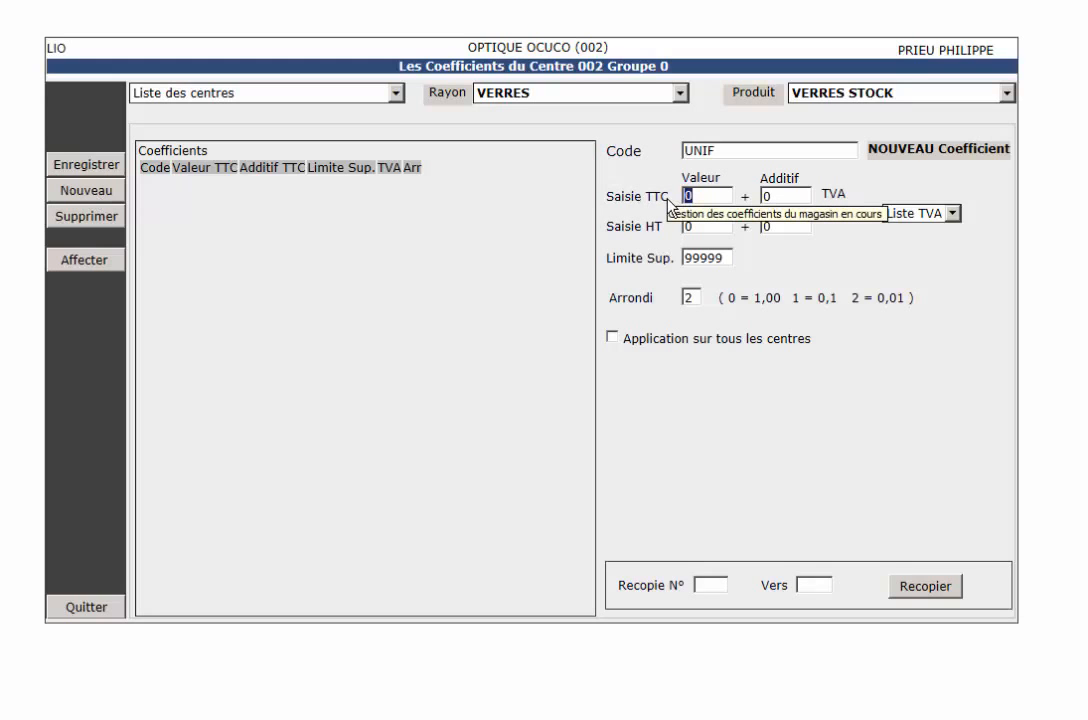
type("2.5")
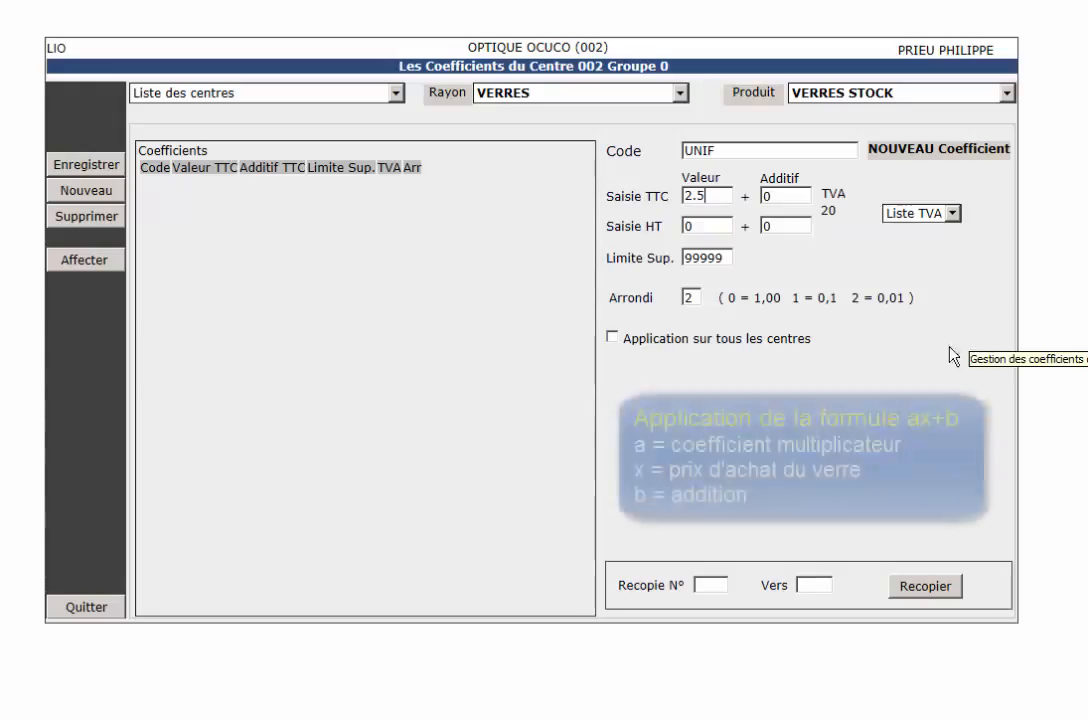
key("Tab")
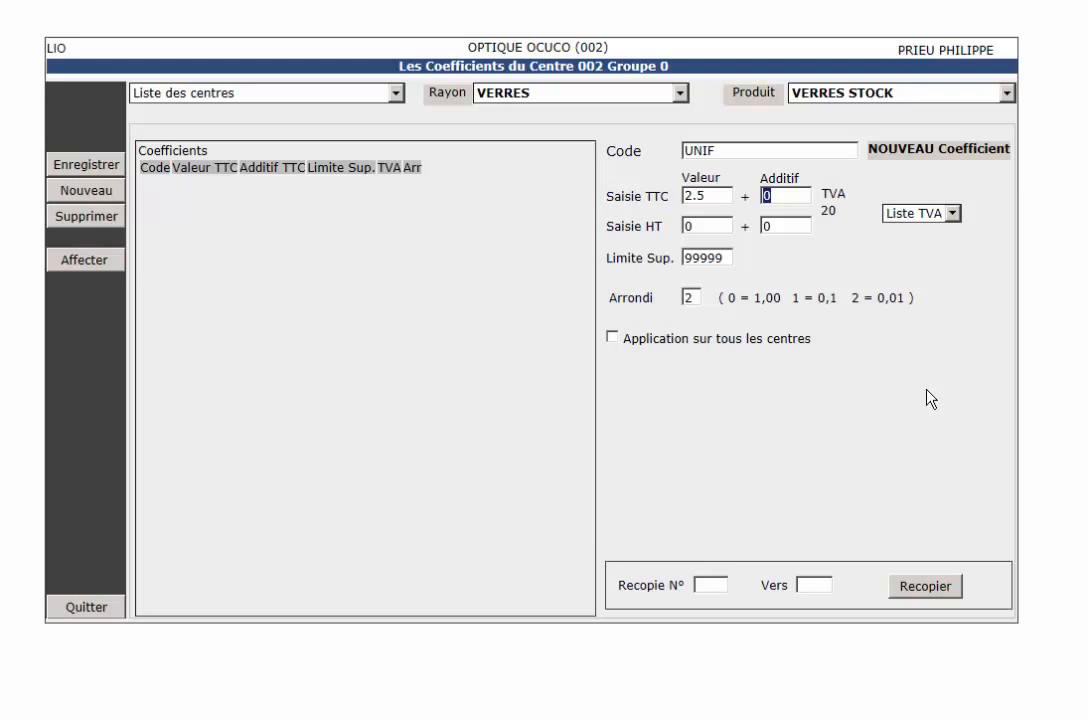
type("10")
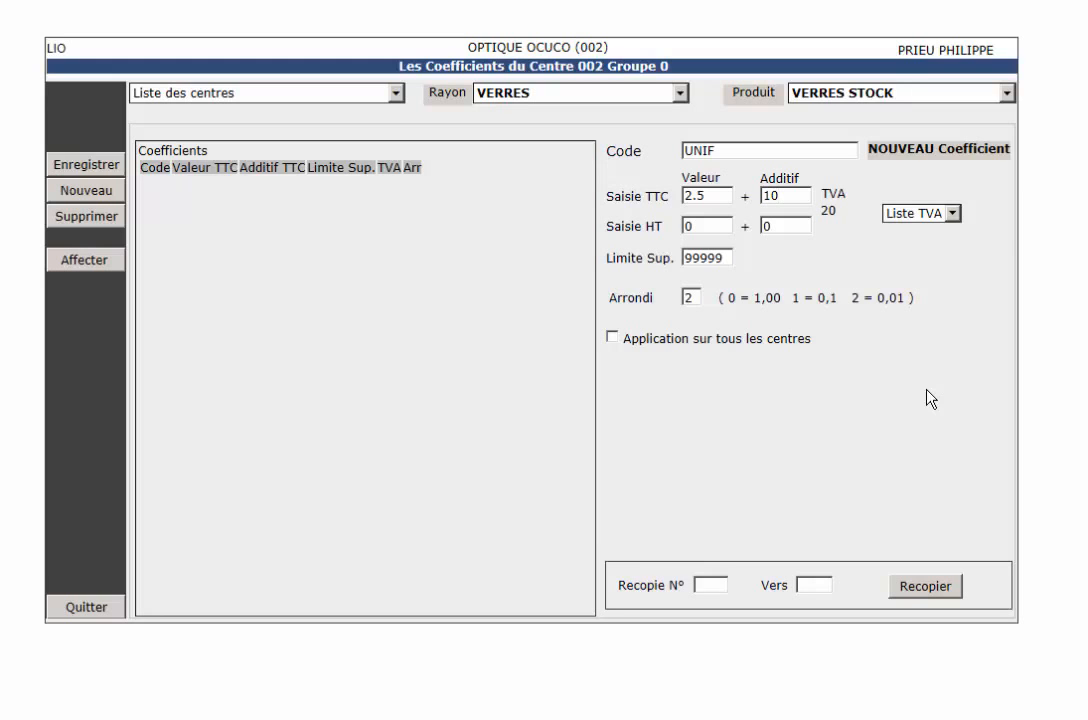
left_click(953, 213)
left_click(895, 260)
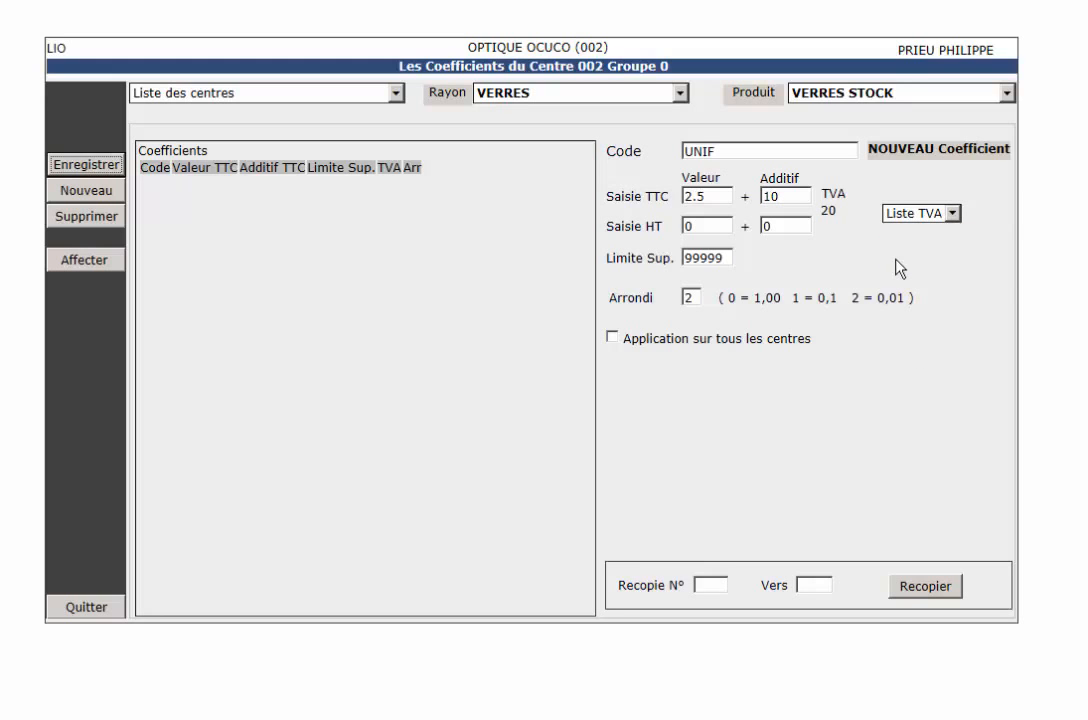
double_click(692, 296)
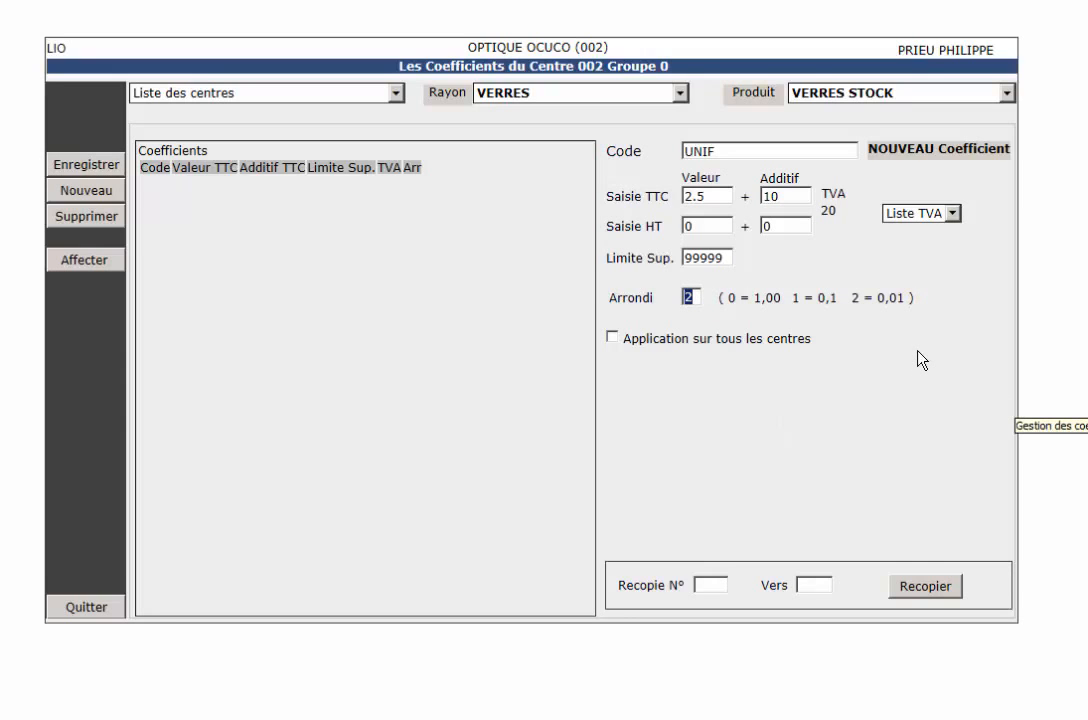
type("0")
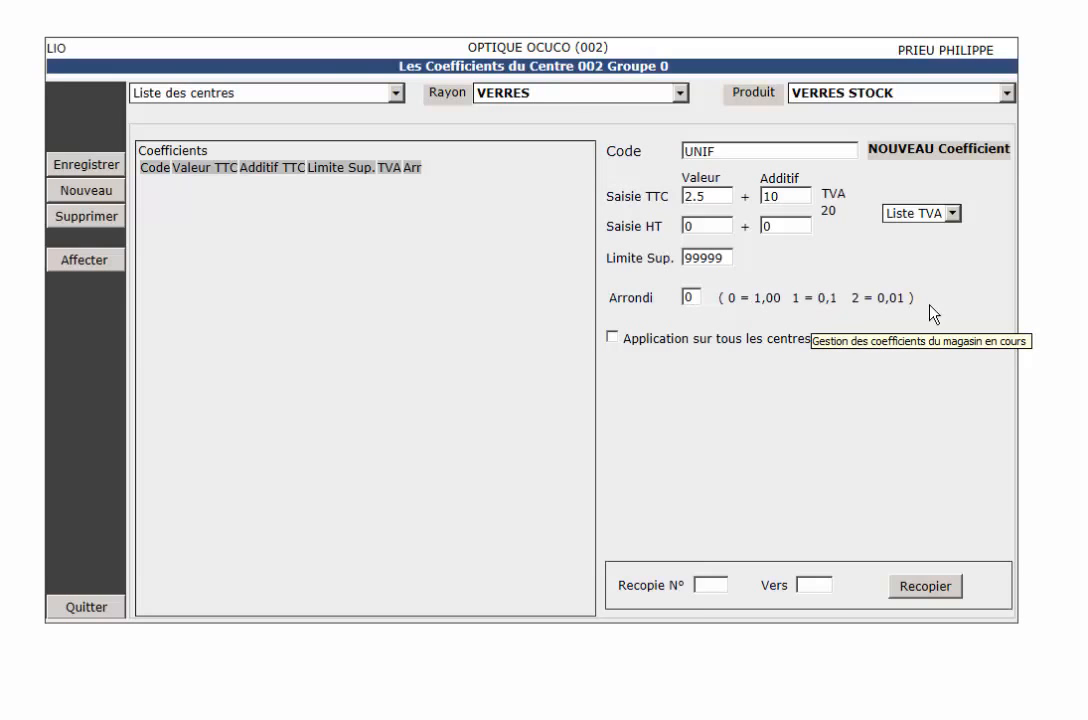
left_click(88, 166)
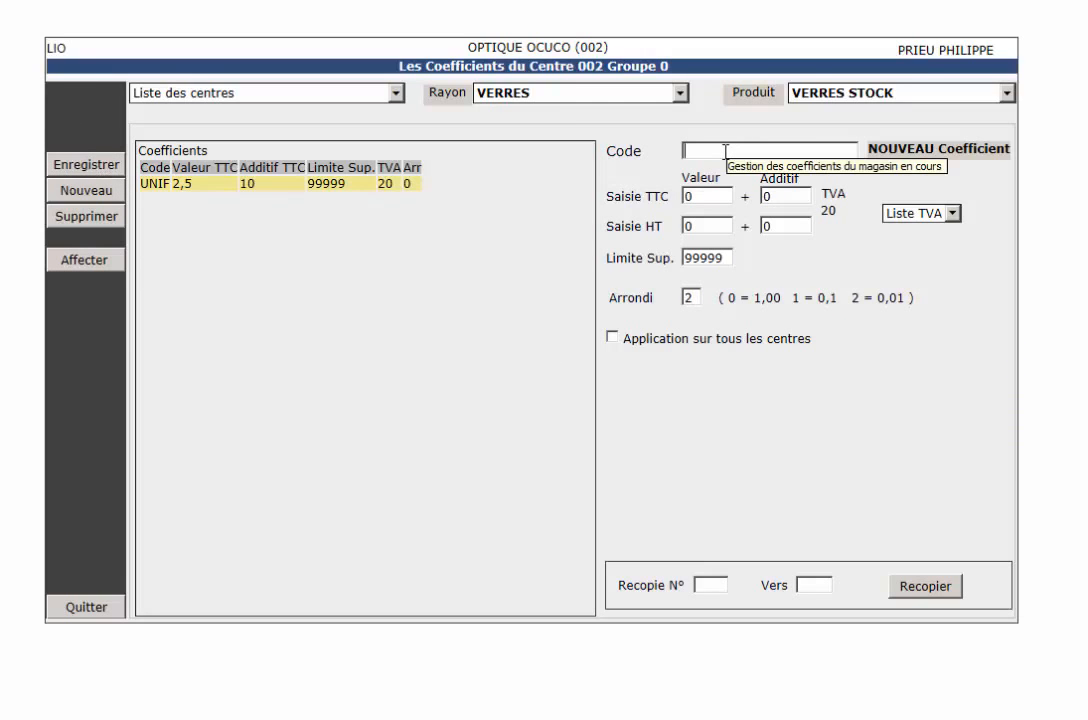
Step: Add a coefficient coded PROG with a TTC value of 2.8 and rounding 0
type("PROG")
left_click_drag(716, 198, 672, 198)
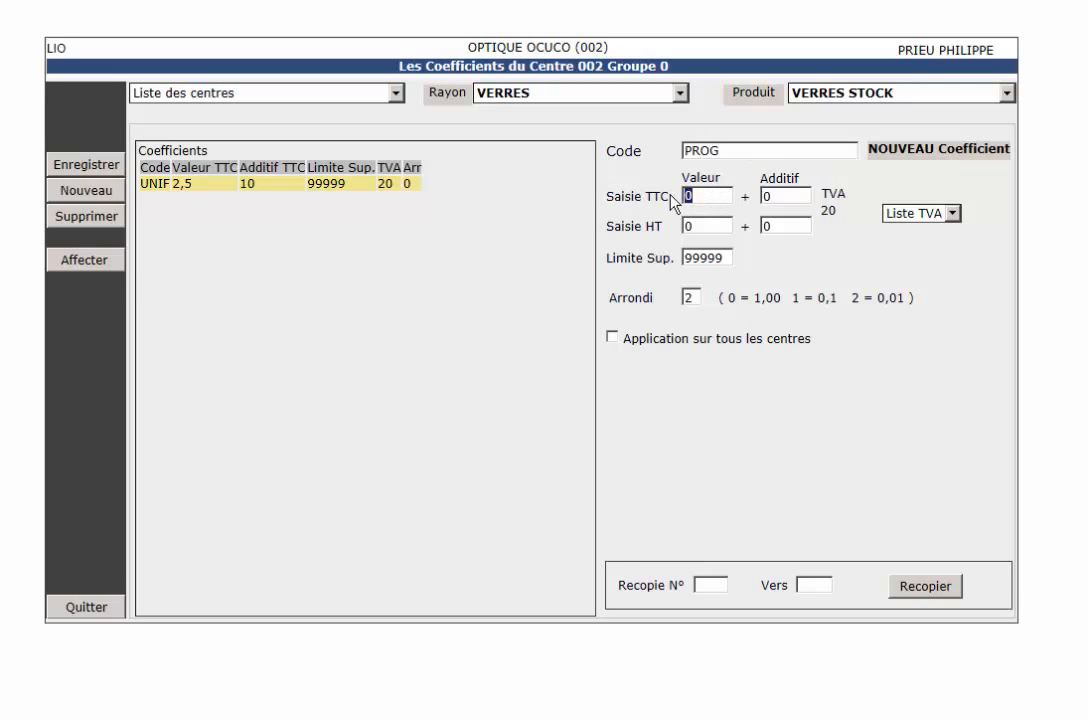
type("2")
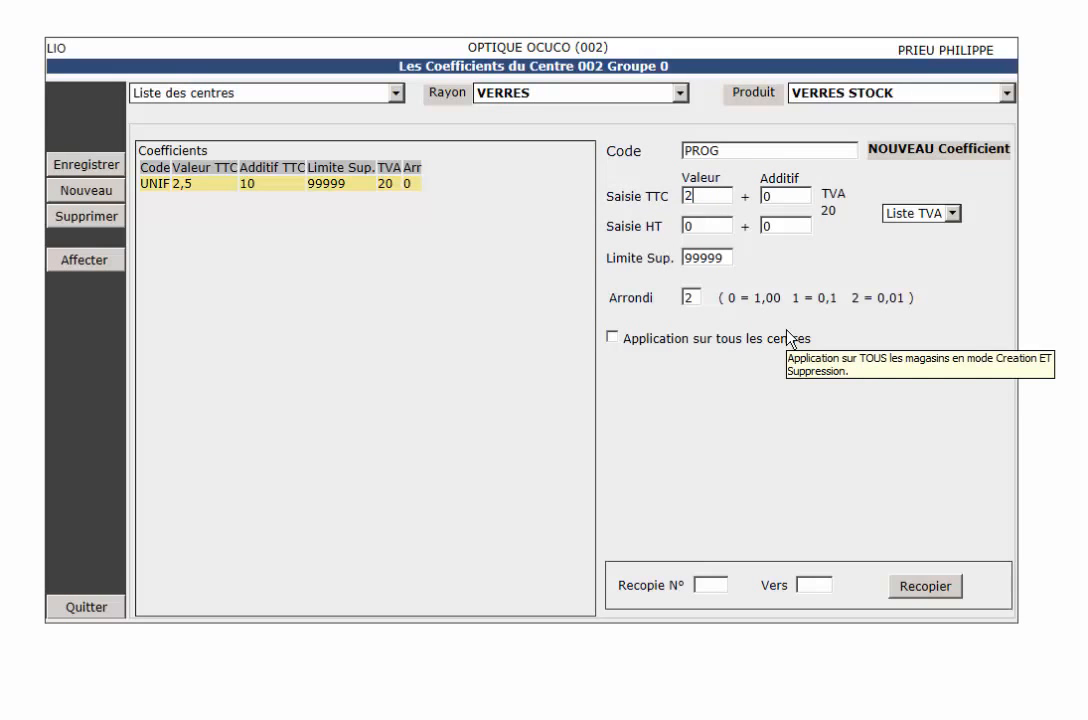
type(".6")
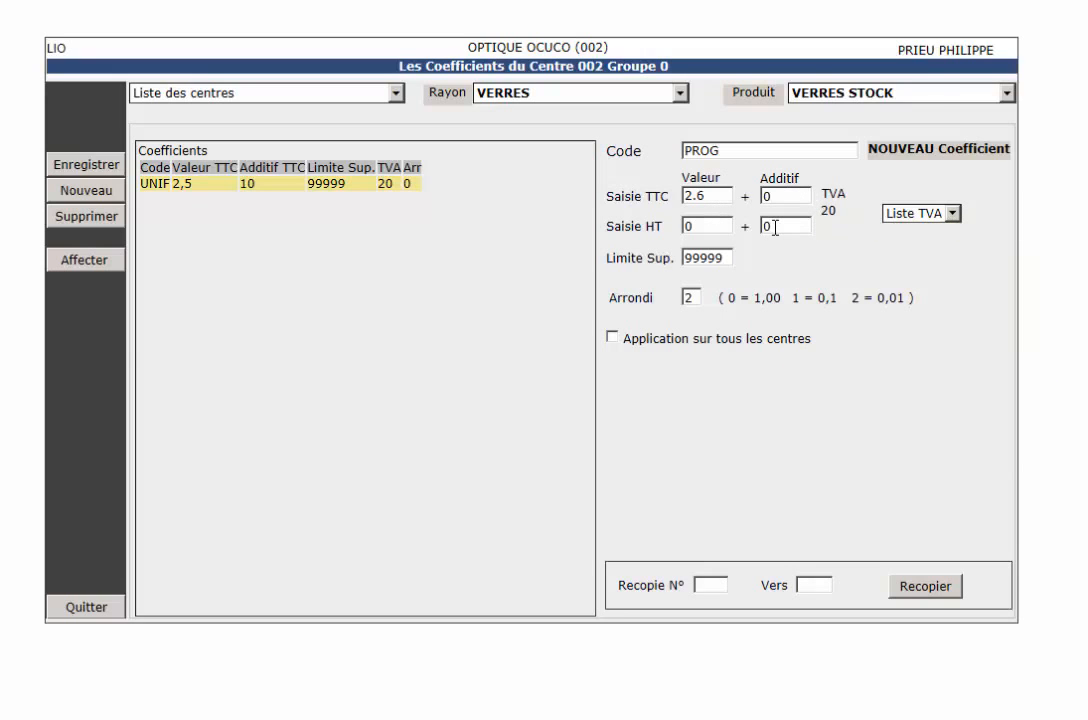
key("BackSpace")
type("8")
double_click(696, 295)
type("0")
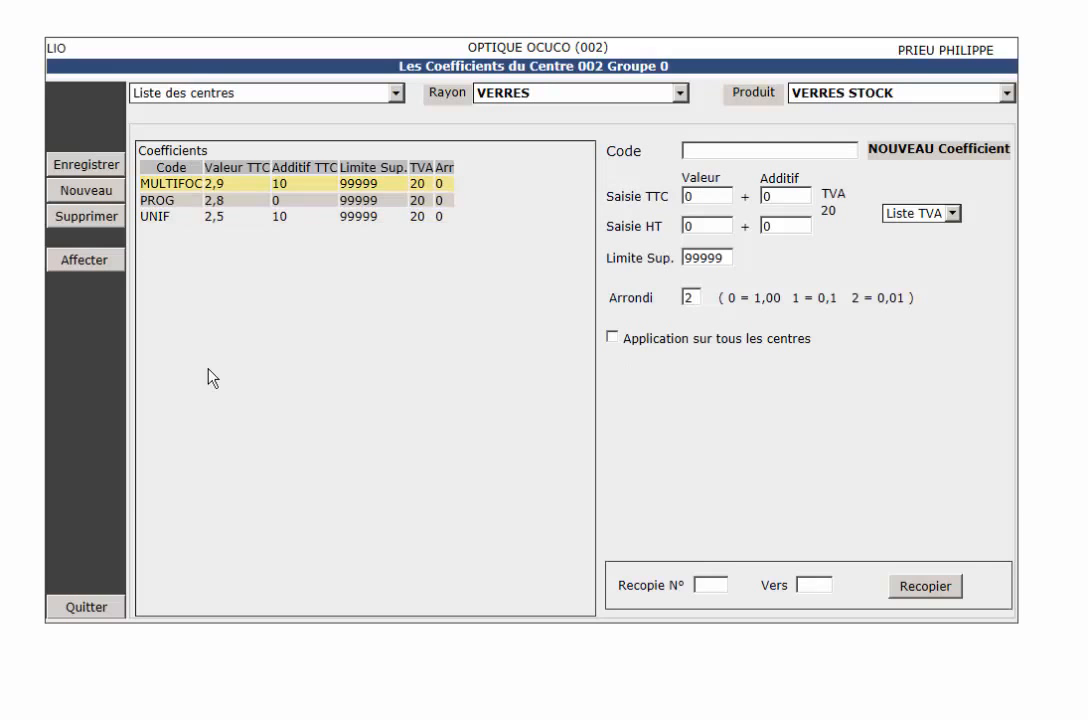
Step: Exit the coefficient and stock management screens and open the Importer / Valoriser module of catalogue management
left_click(80, 614)
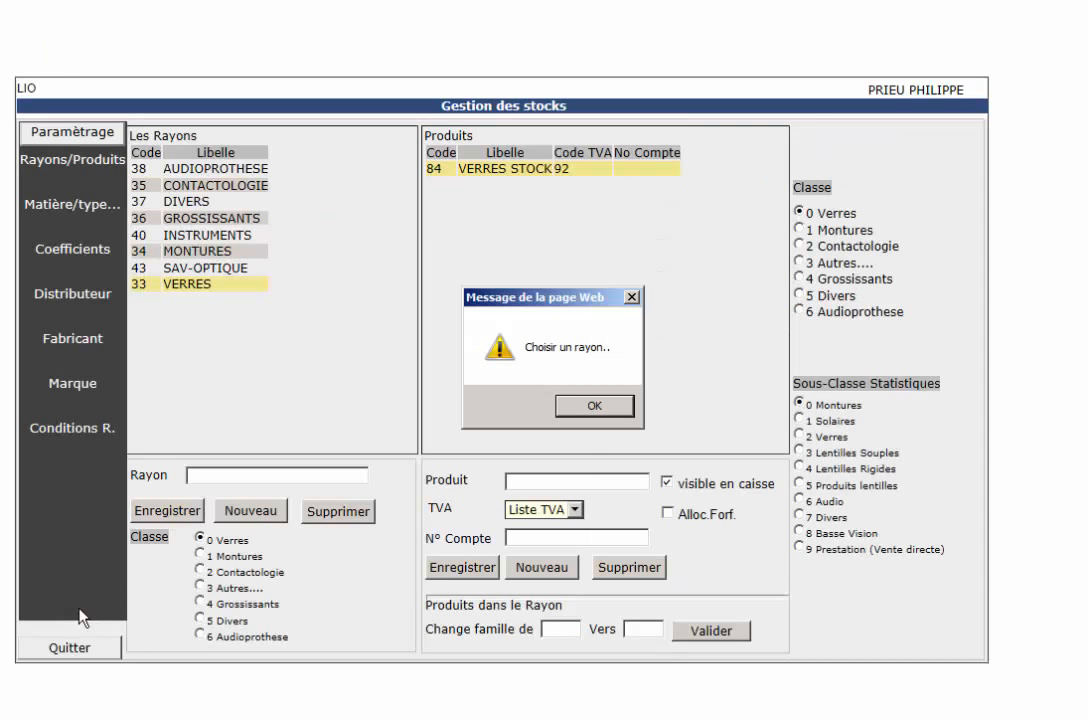
left_click(596, 405)
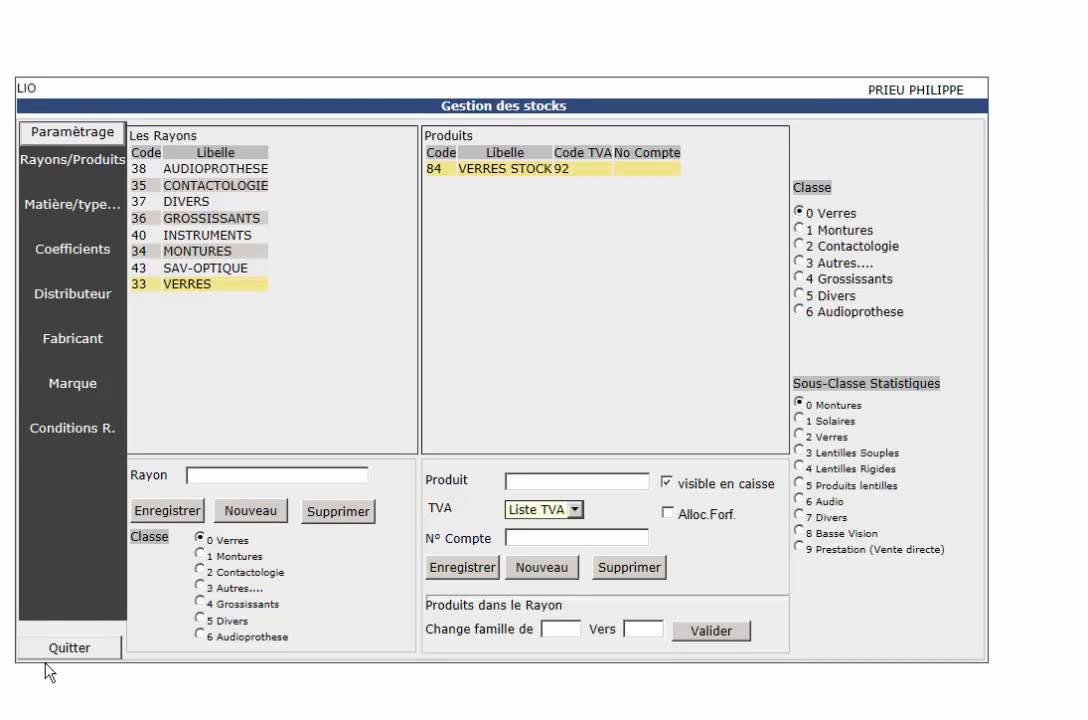
left_click(70, 648)
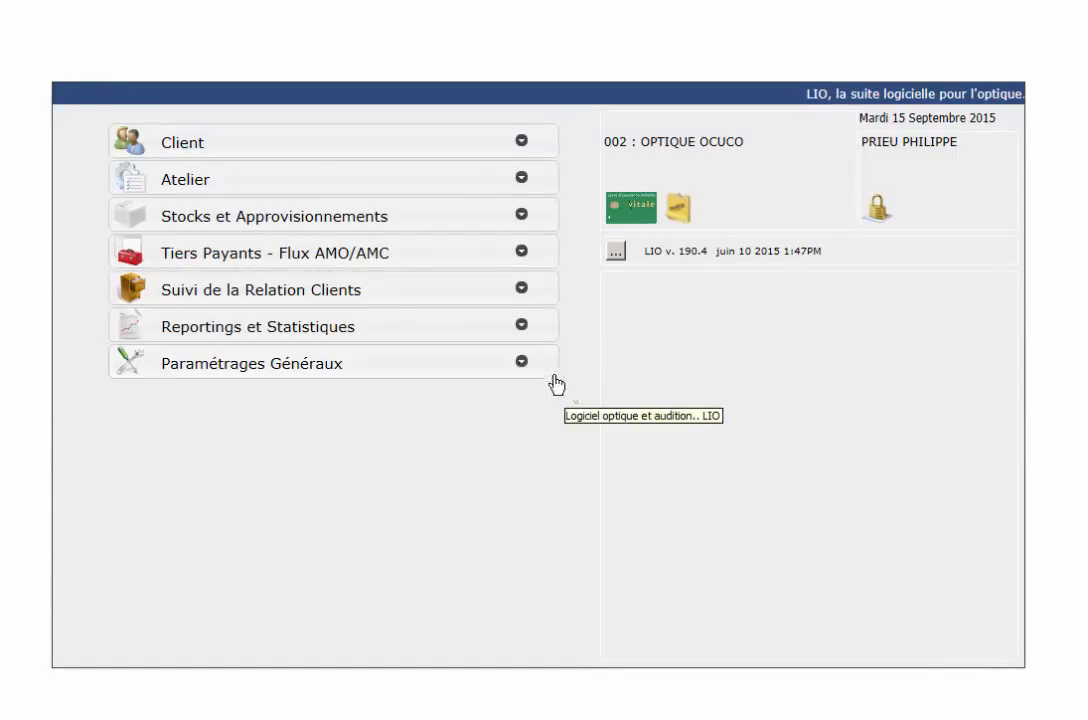
left_click(522, 366)
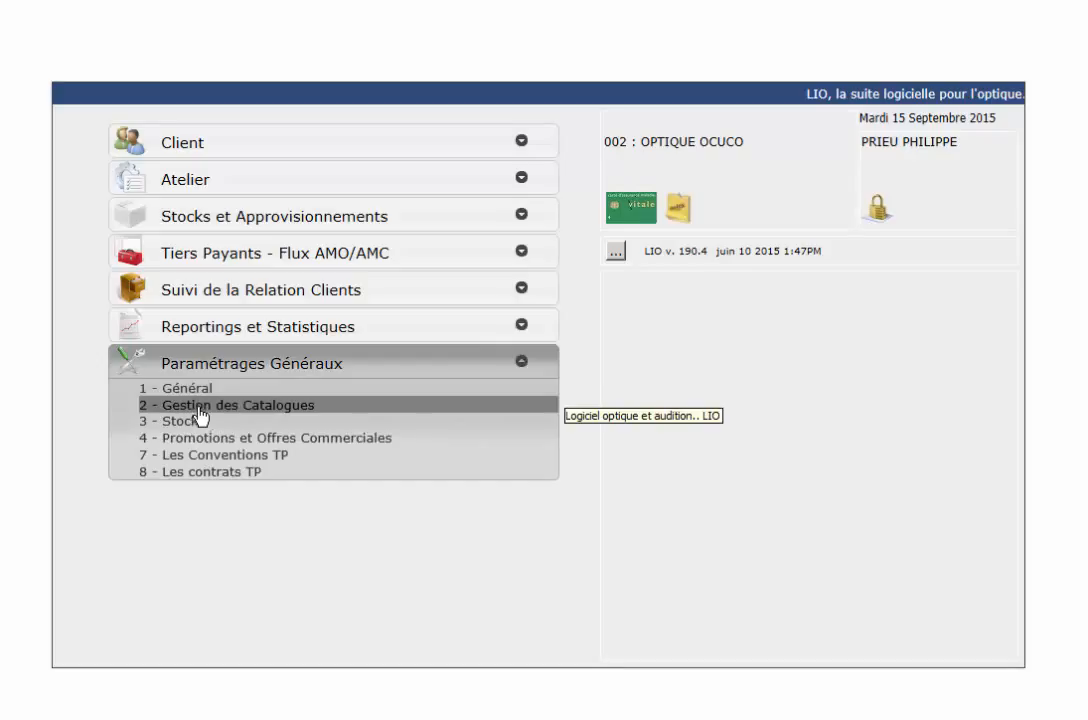
left_click(199, 412)
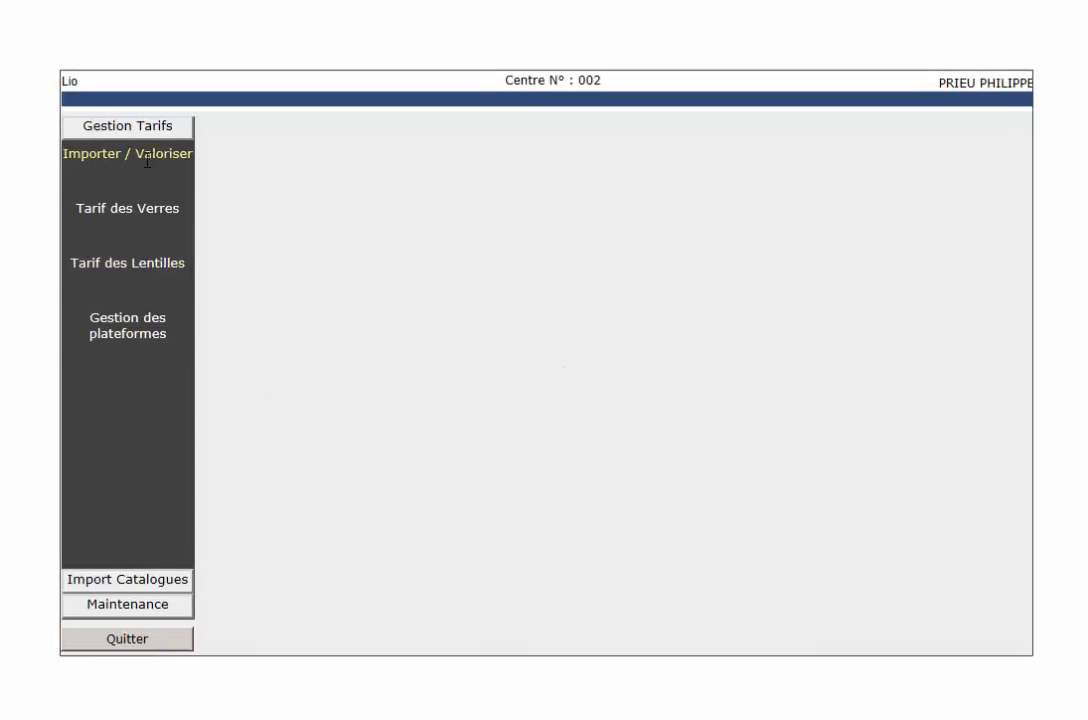
left_click(145, 155)
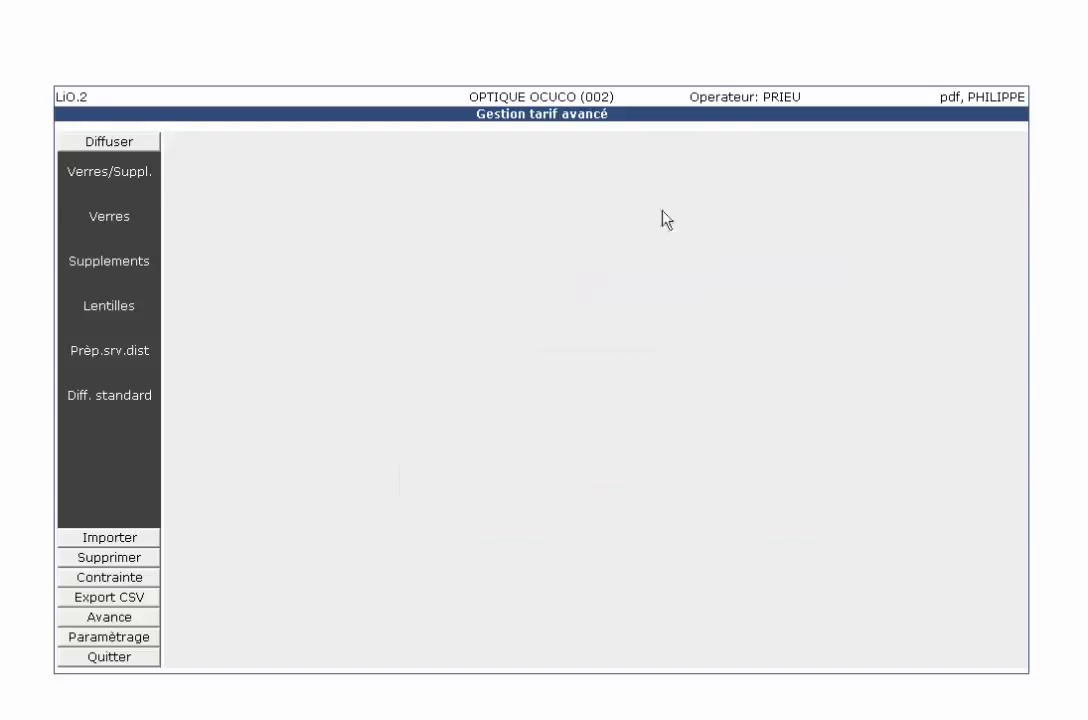
Step: Import the EDI catalogue file Ophtalmic Verres 2015 V1.5 (Lio).txt without reactivating deactivated lenses, and validate its structure
left_click(140, 538)
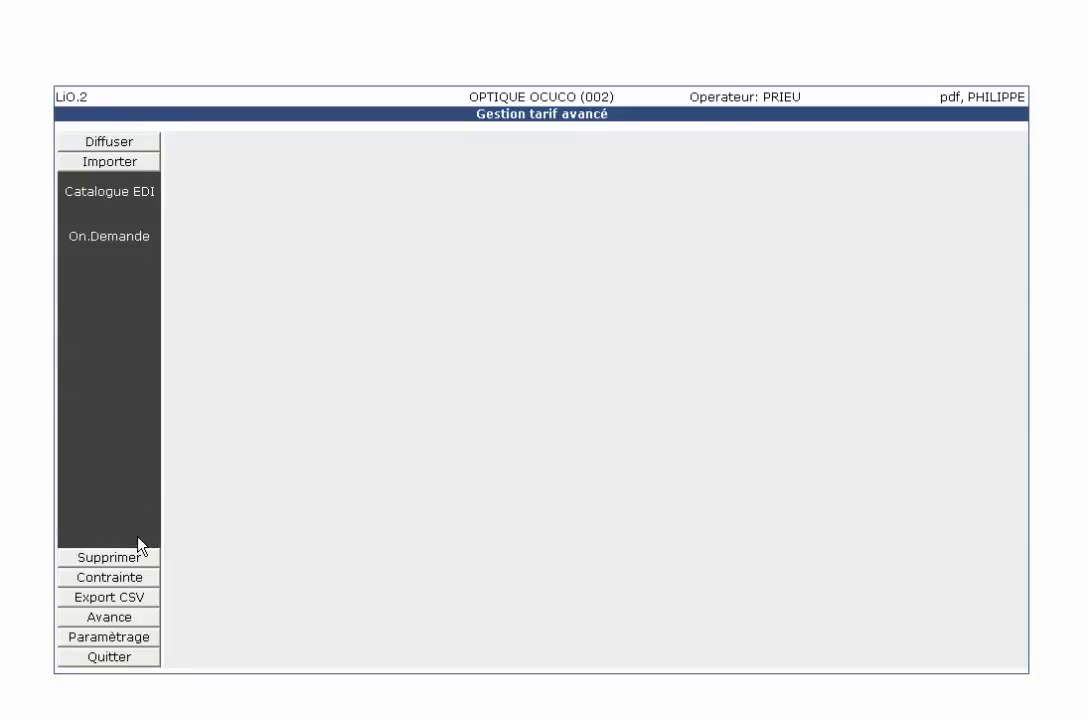
left_click(119, 198)
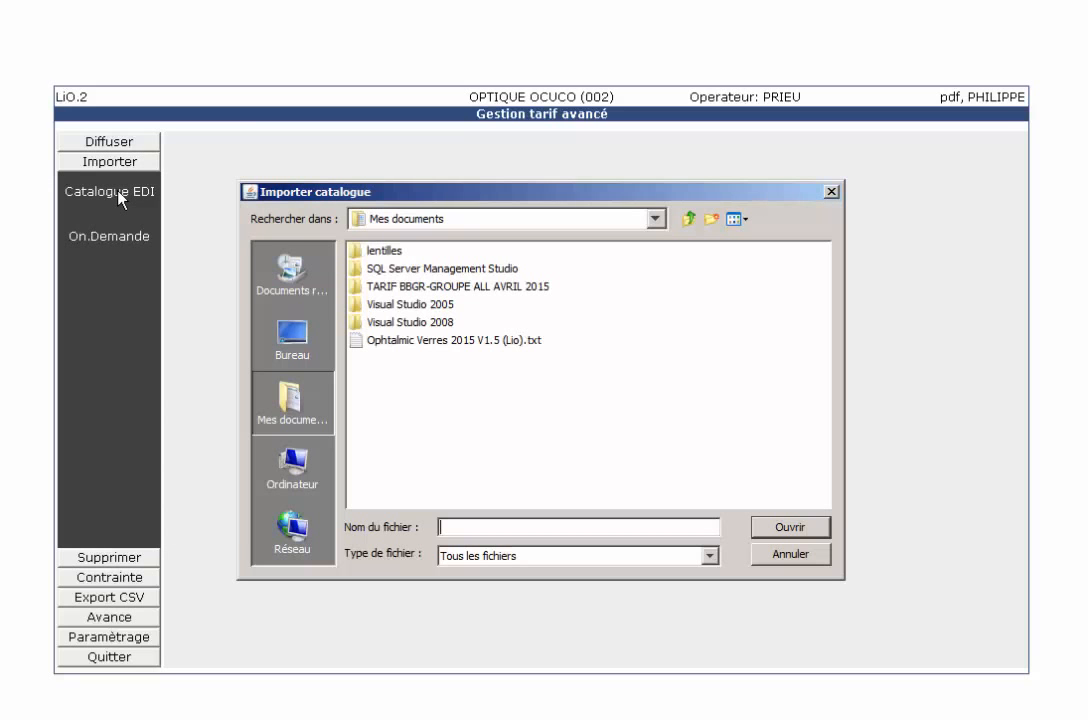
left_click(392, 340)
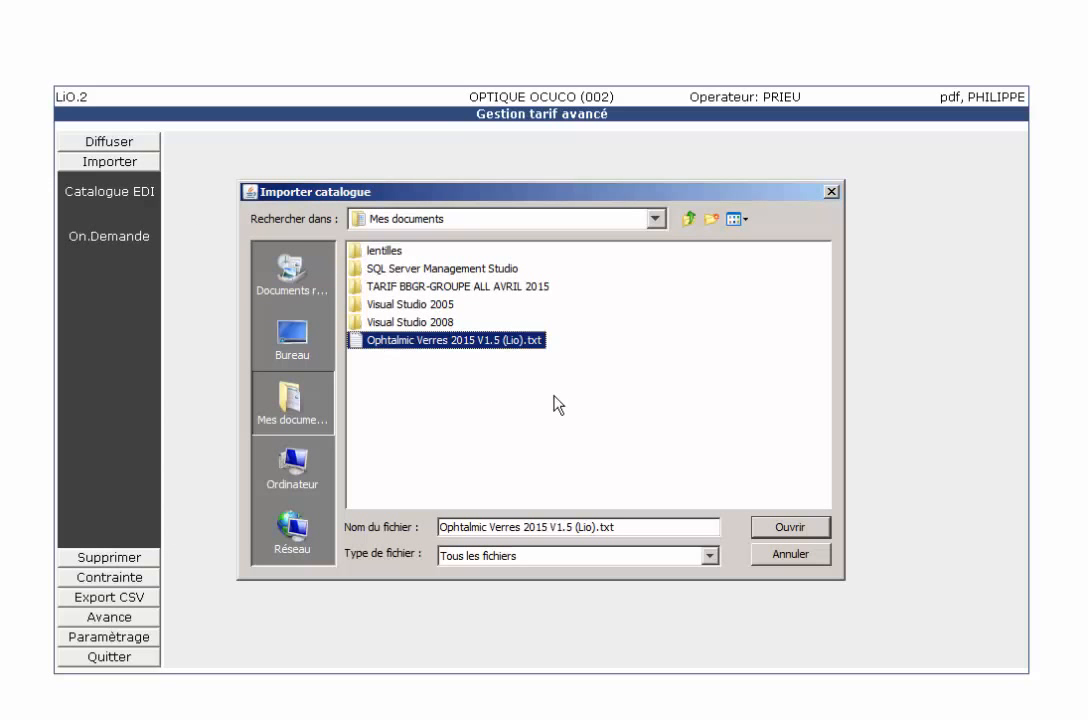
left_click(800, 530)
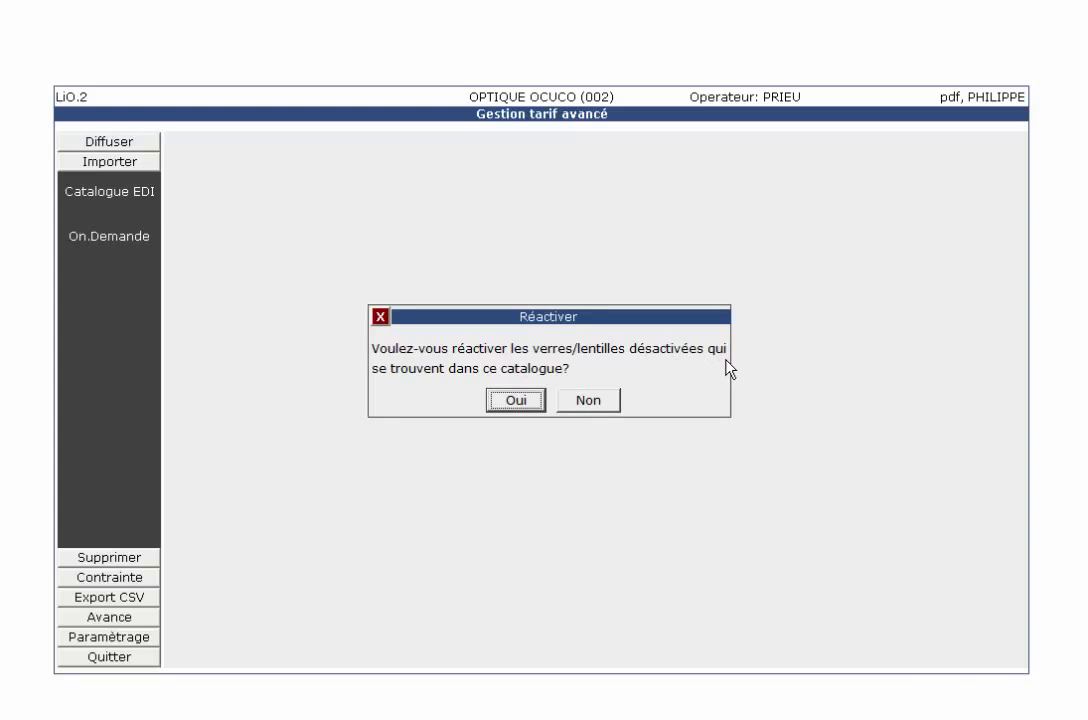
left_click(588, 402)
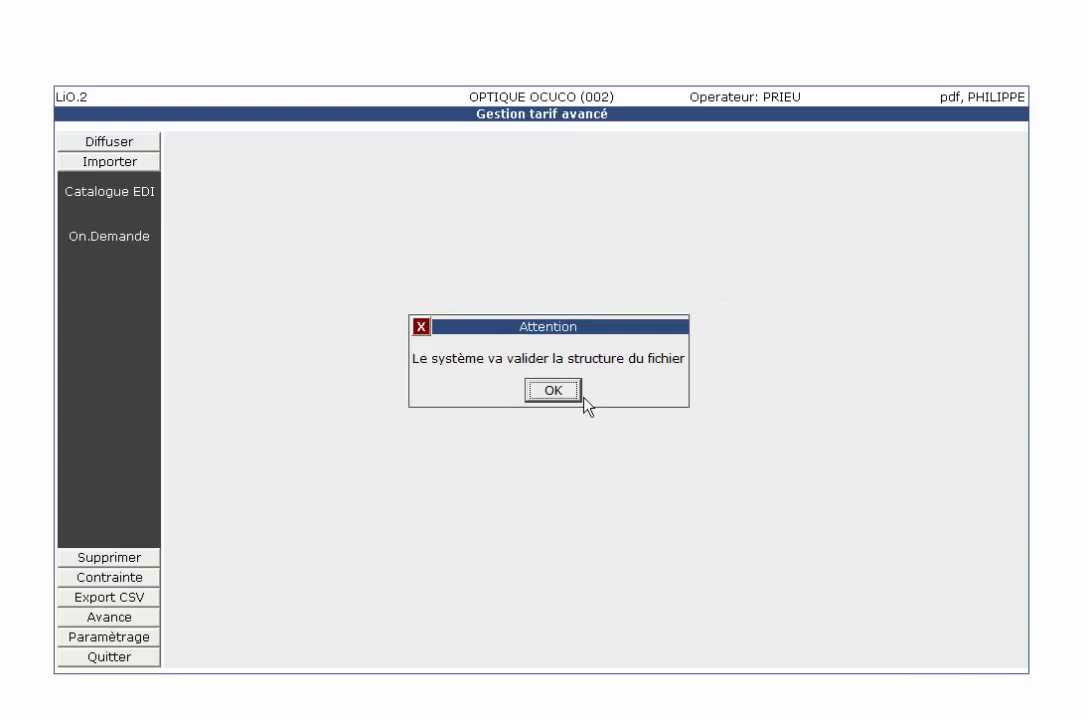
left_click(555, 393)
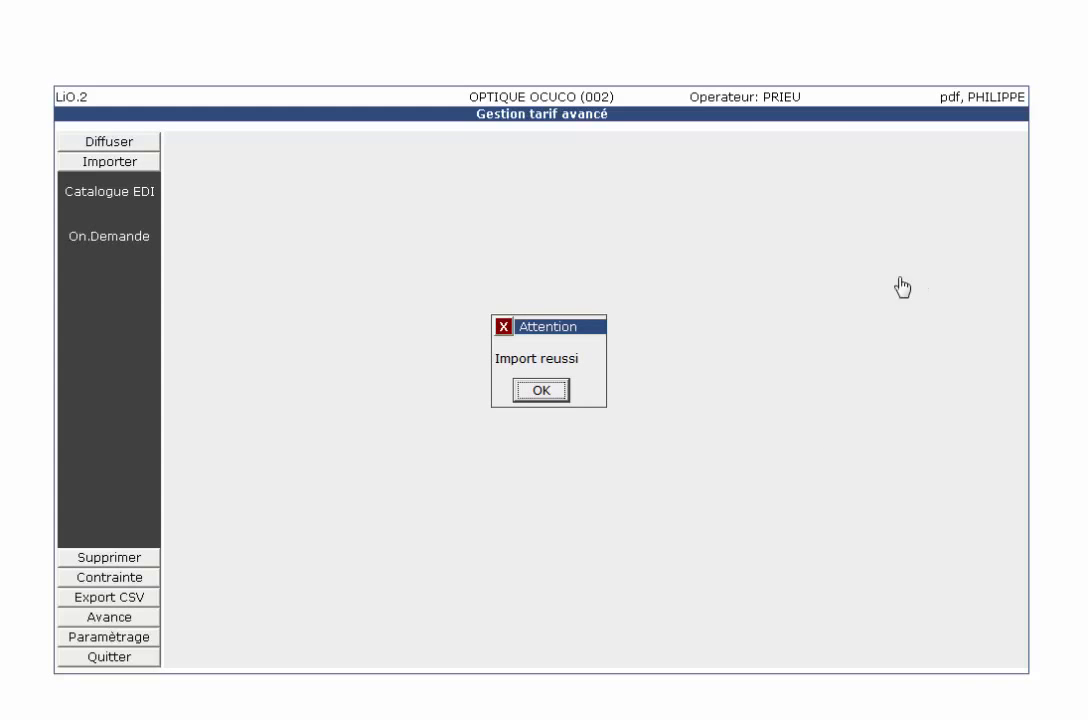
left_click(541, 392)
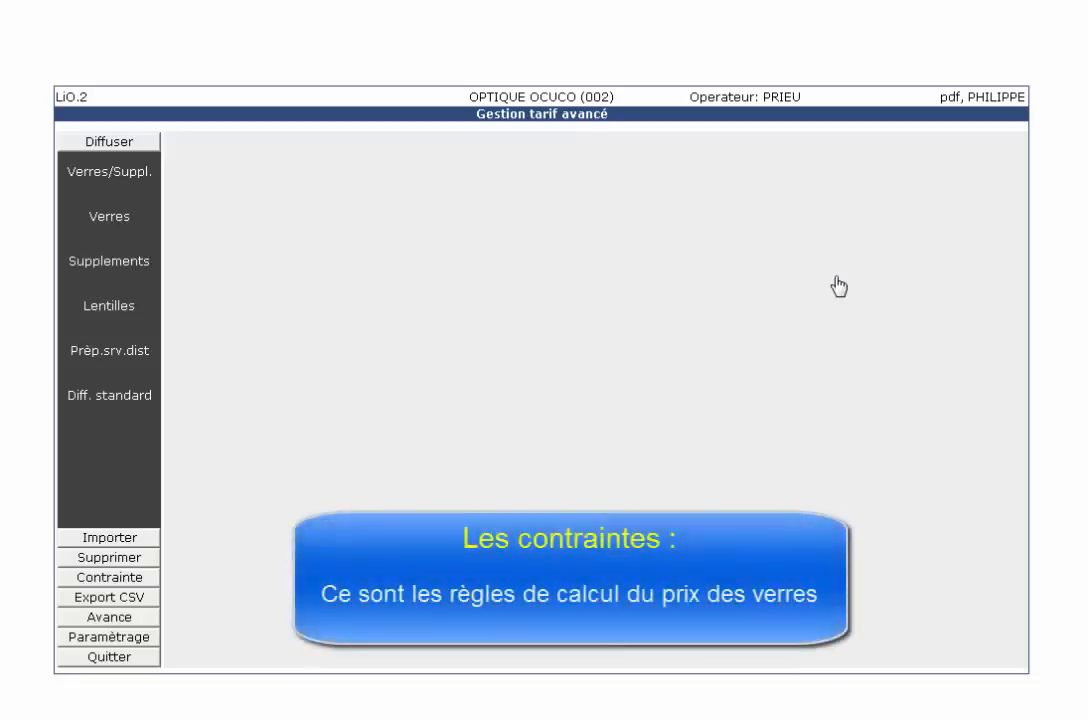
Step: Open the EDI lens tariff constraints and set the grouping (Groupement) to 0
left_click(133, 580)
left_click(115, 233)
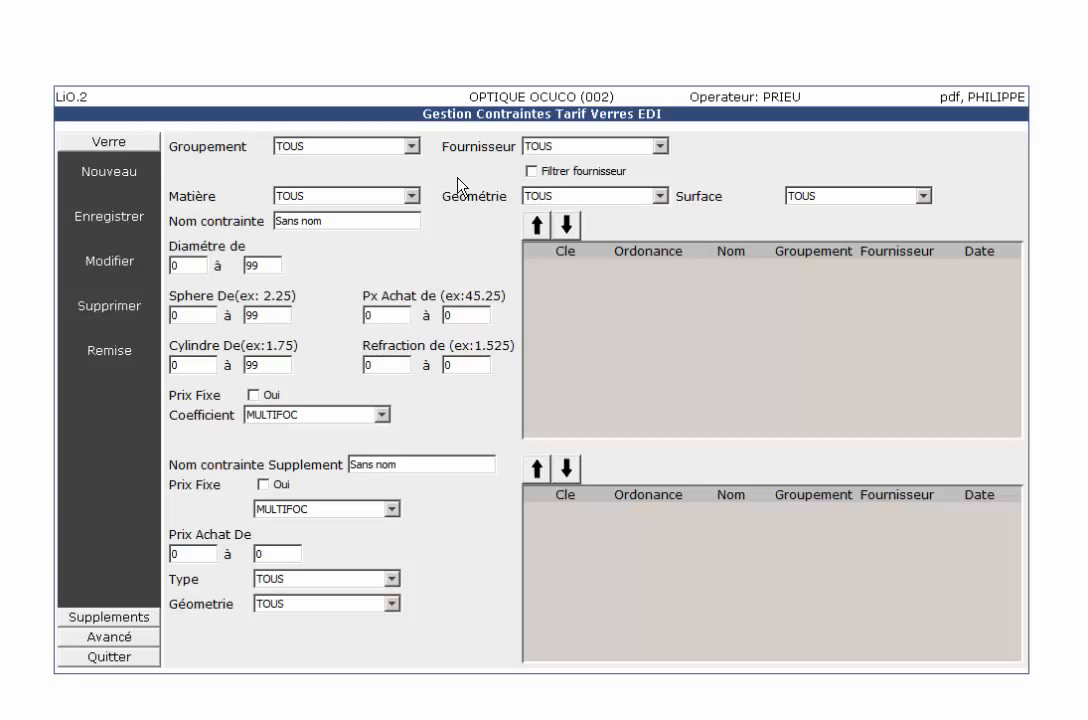
left_click(411, 147)
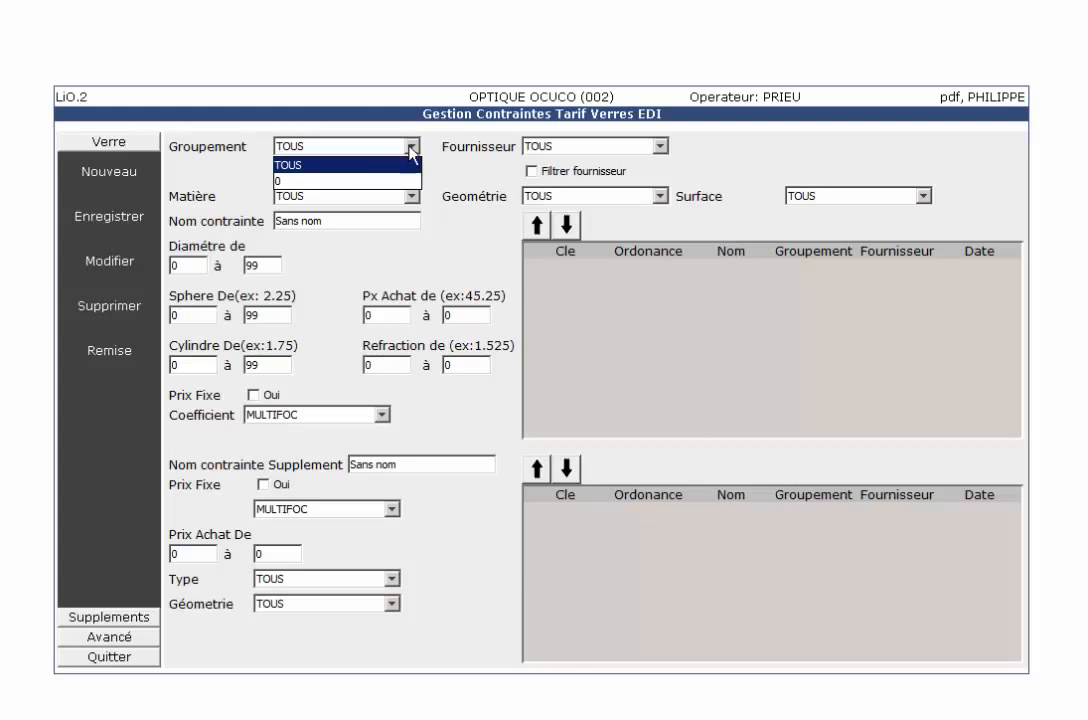
left_click(340, 182)
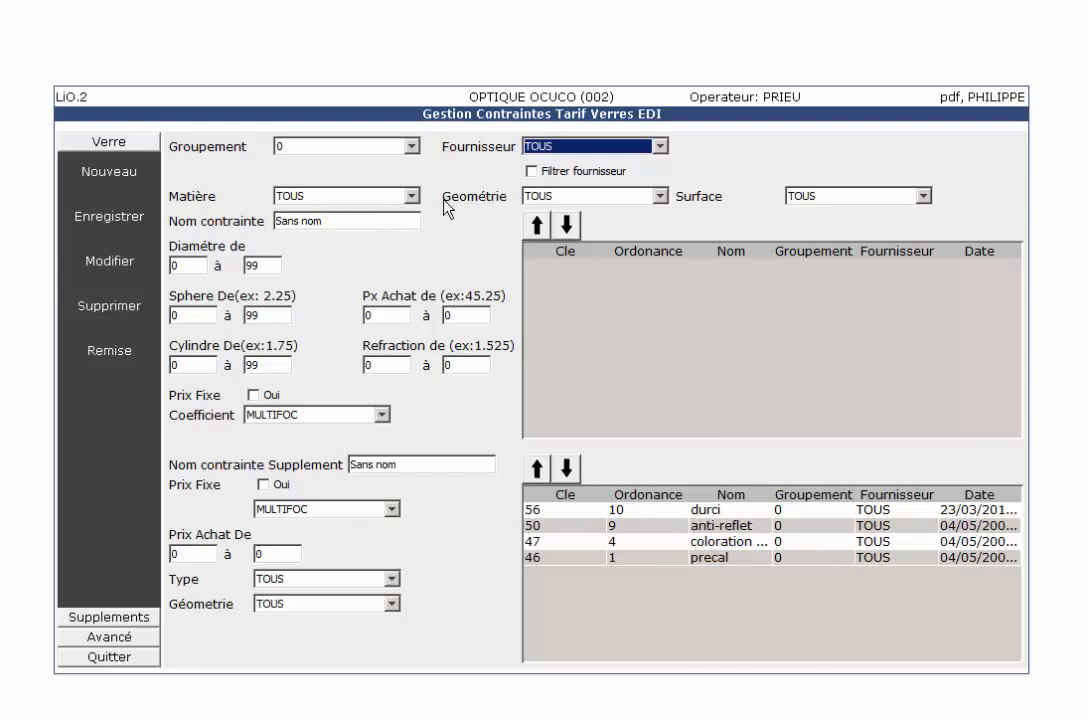
Step: Create and save a lens constraint named afocal for Afocal geometry in all materials, using the UNIF coefficient
left_click(411, 197)
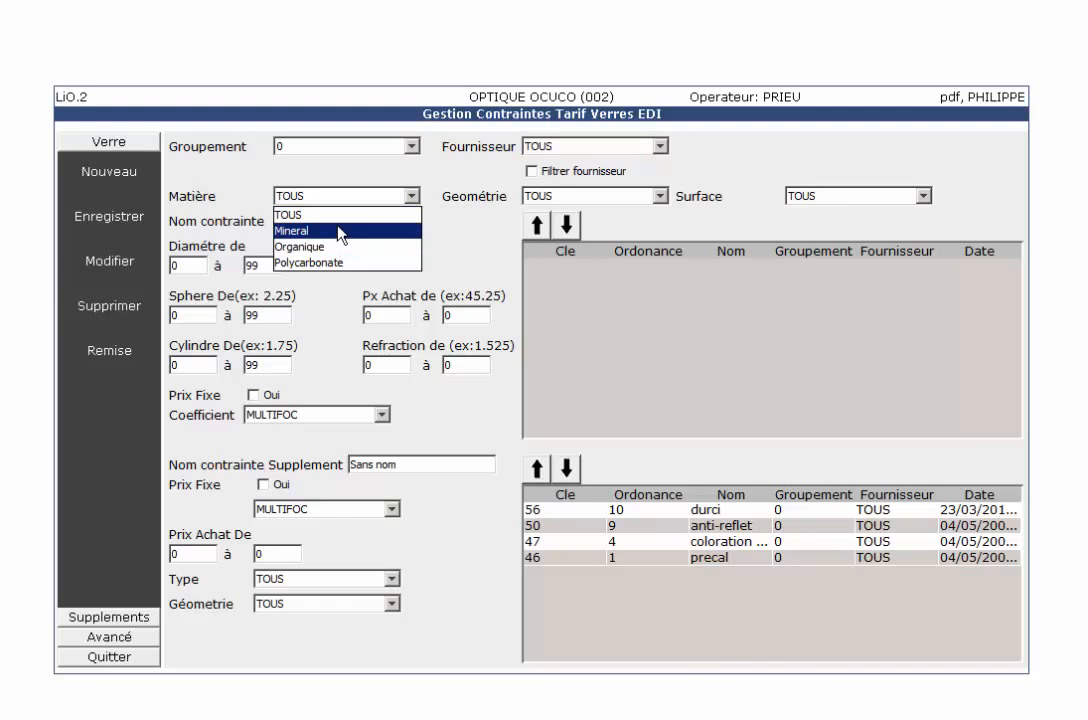
left_click(660, 197)
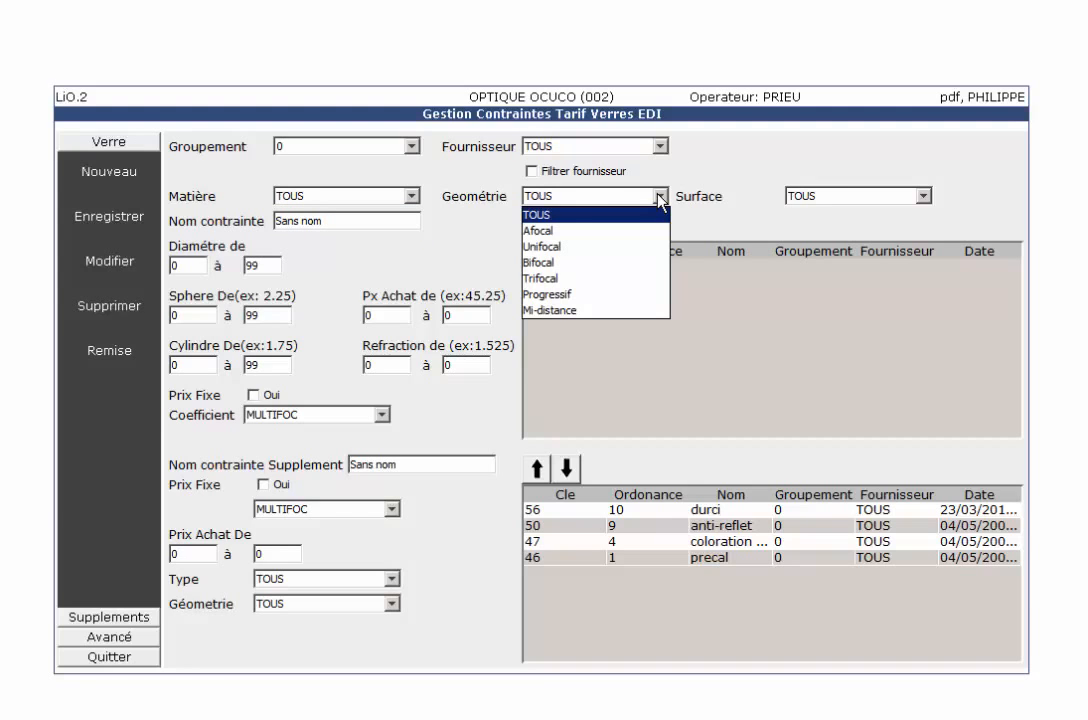
left_click(554, 231)
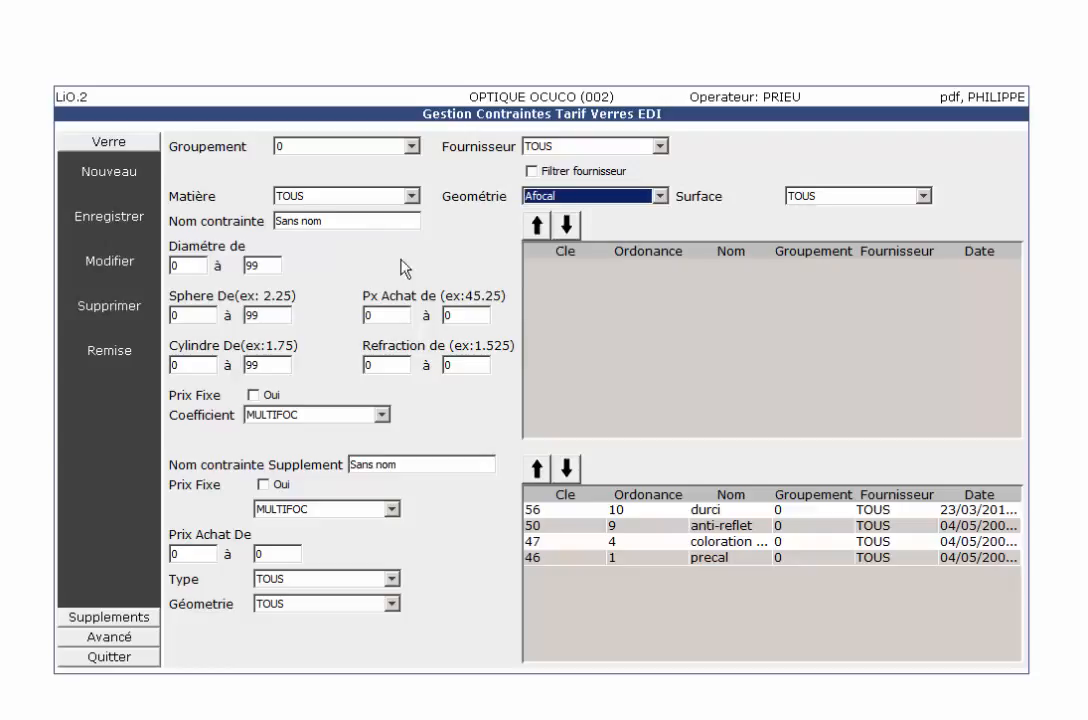
left_click_drag(352, 221, 143, 214)
type("a")
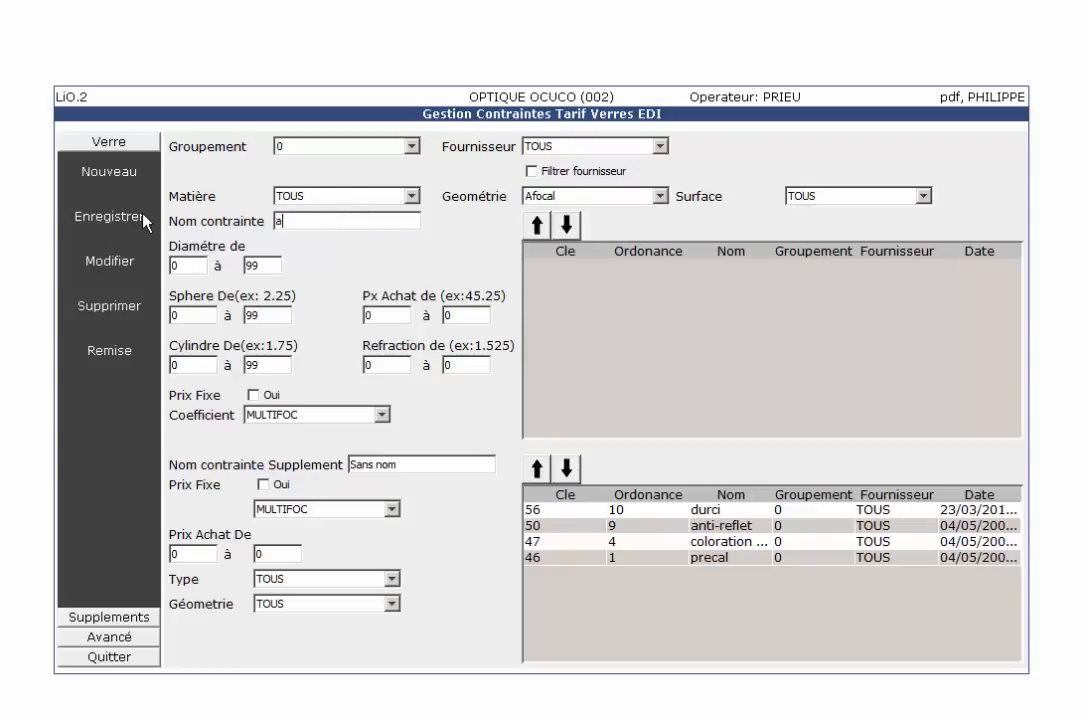
type("focal")
left_click(382, 414)
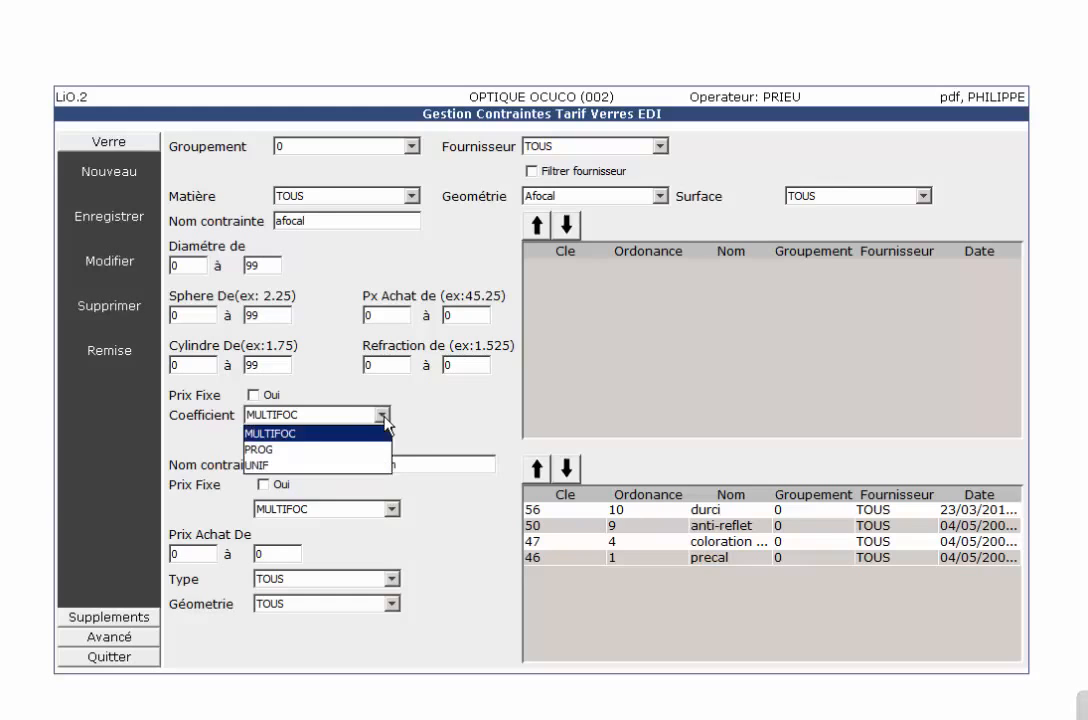
left_click(306, 469)
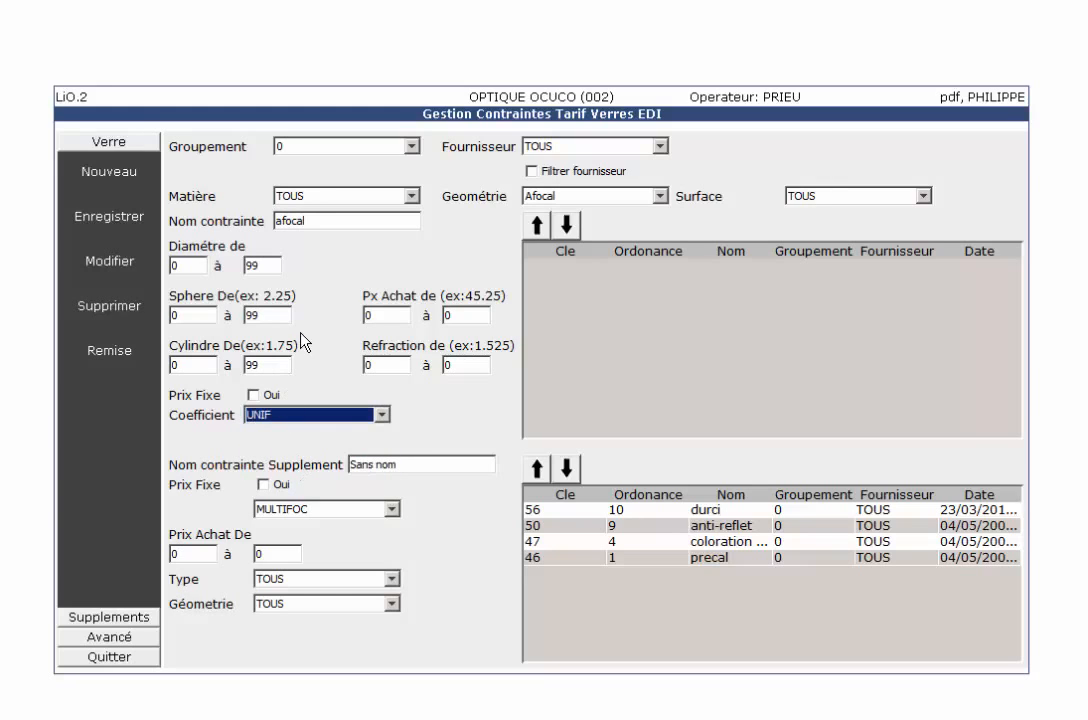
left_click(120, 217)
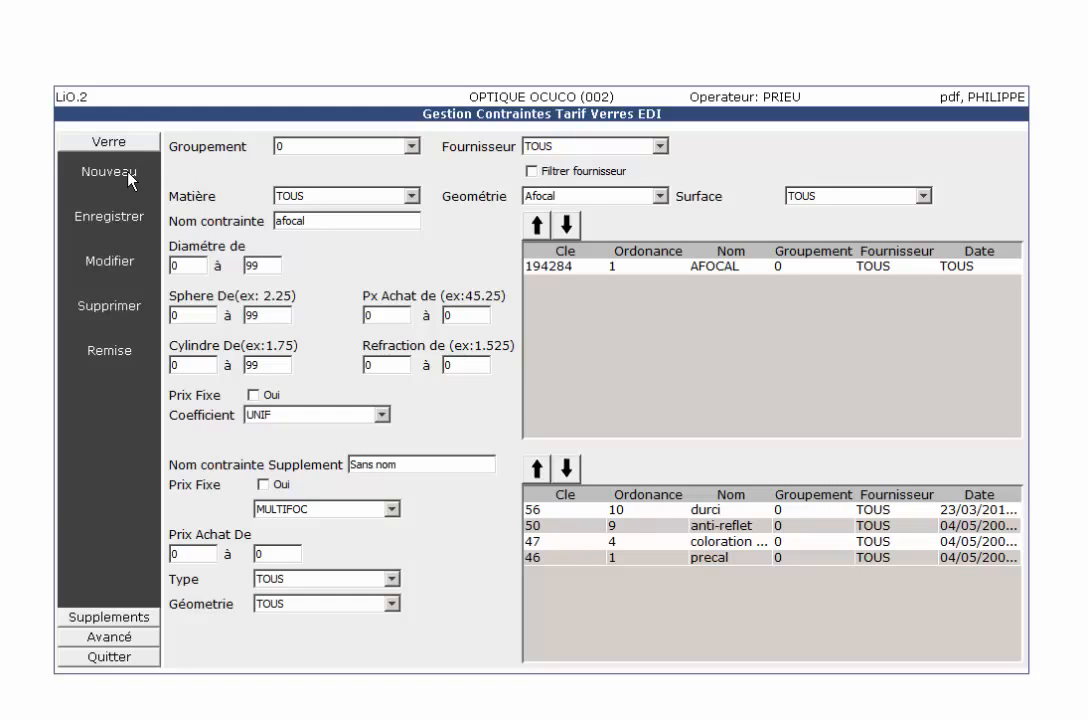
Step: Save another lens constraint named unifocal for Unifocal geometry, keeping the UNIF coefficient
left_click(660, 196)
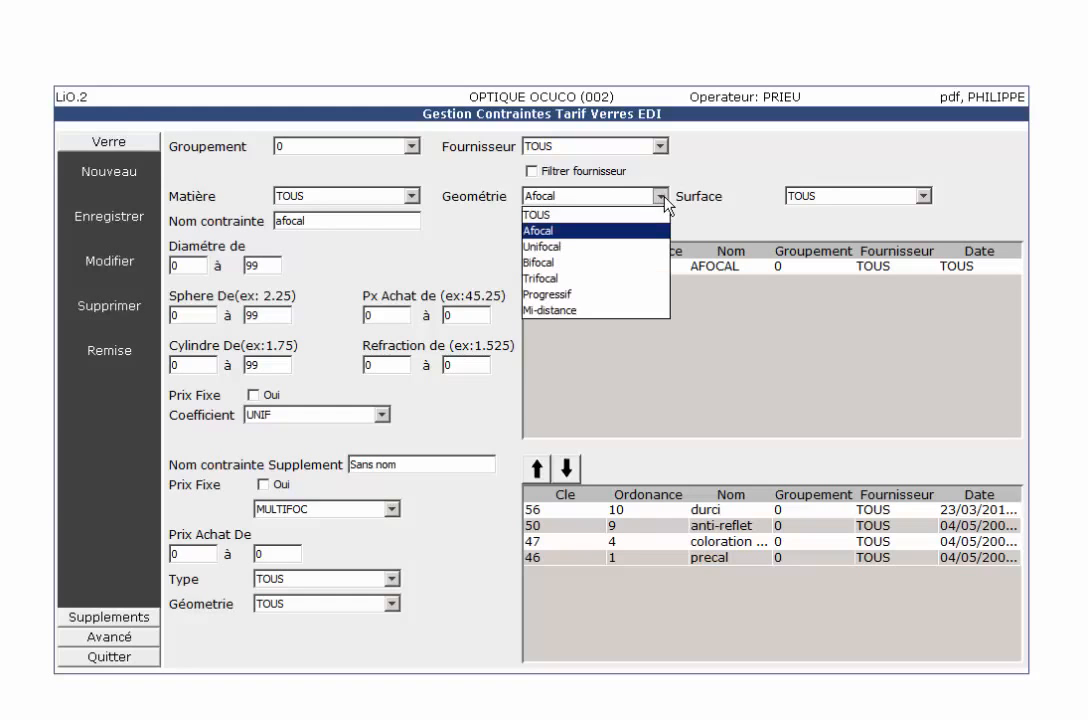
left_click(582, 247)
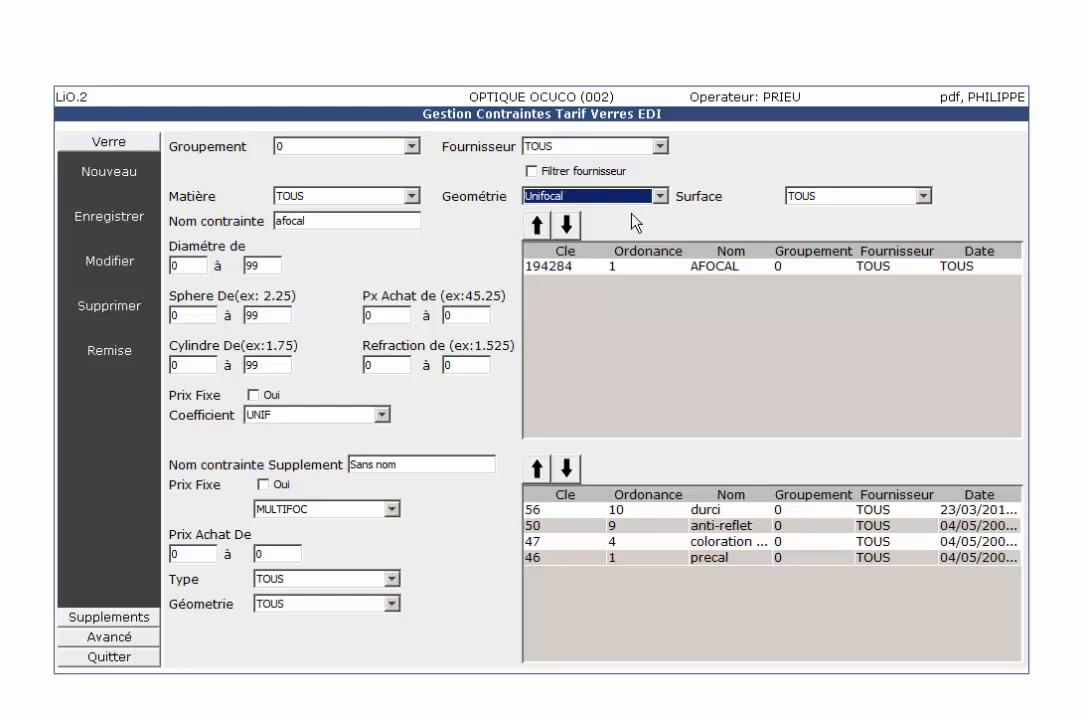
left_click(282, 224)
key("BackSpace")
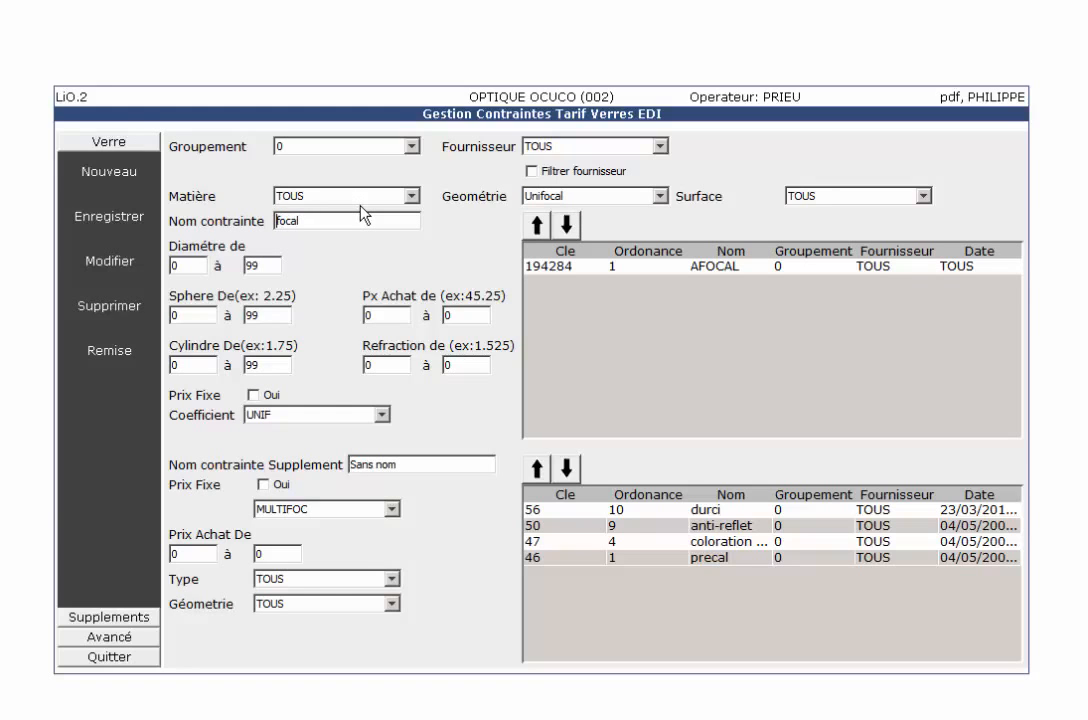
type("uni")
left_click(120, 226)
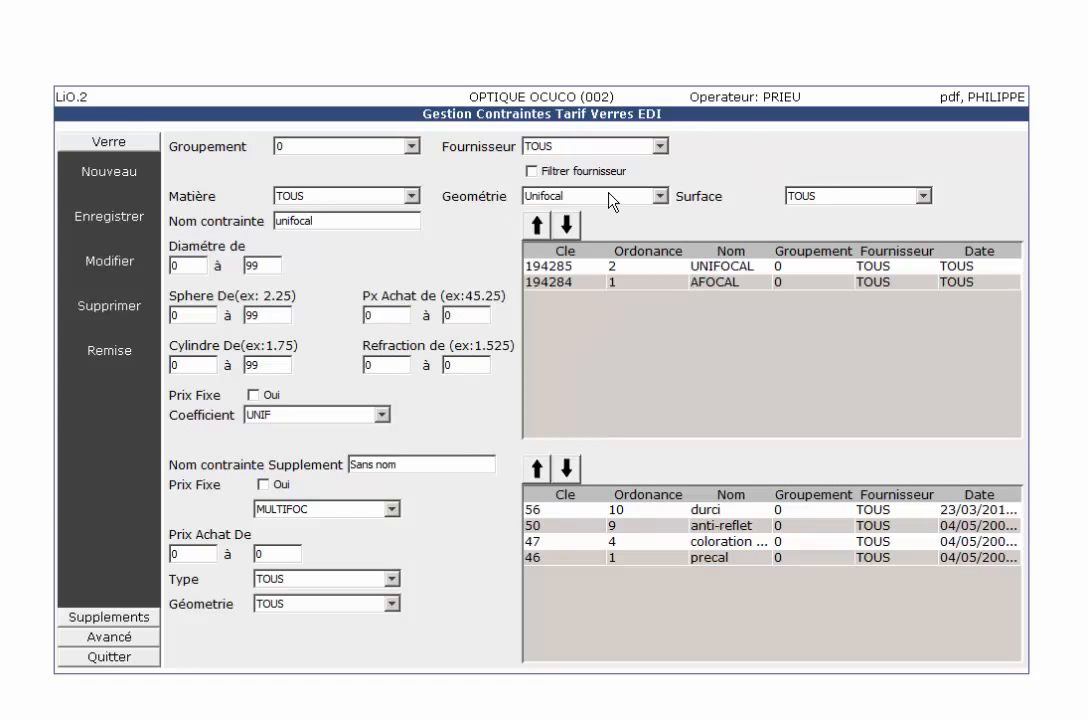
Step: Save a lens constraint named bifocal for Bifocal geometry, using the MULTIFOC coefficient
left_click(660, 196)
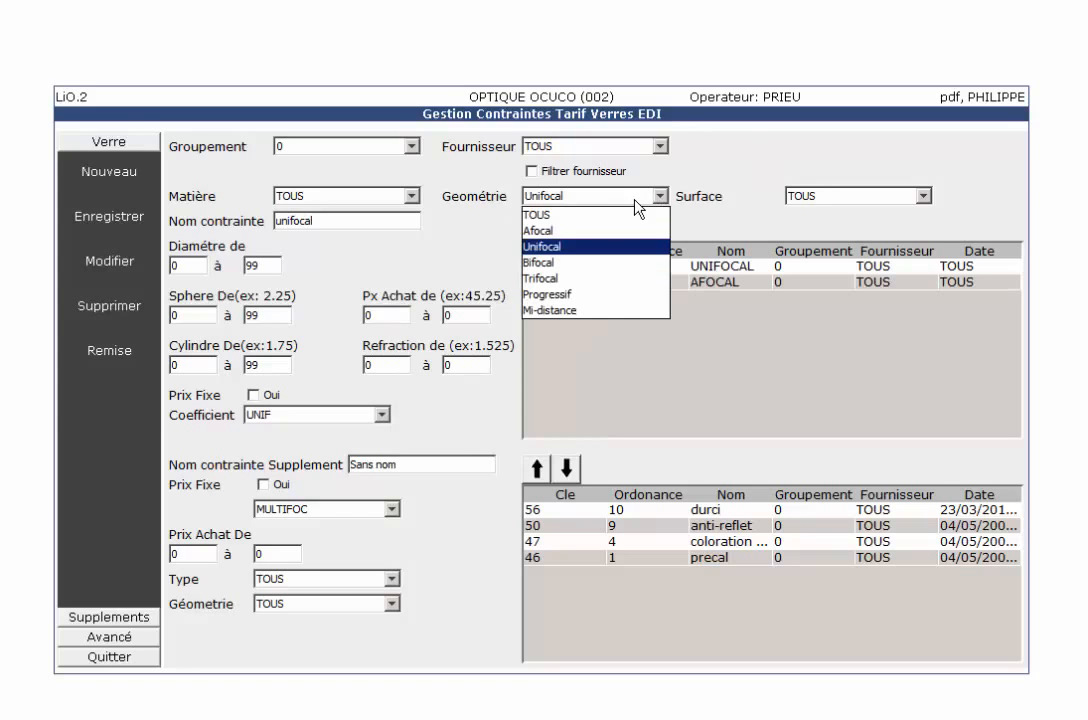
left_click(551, 263)
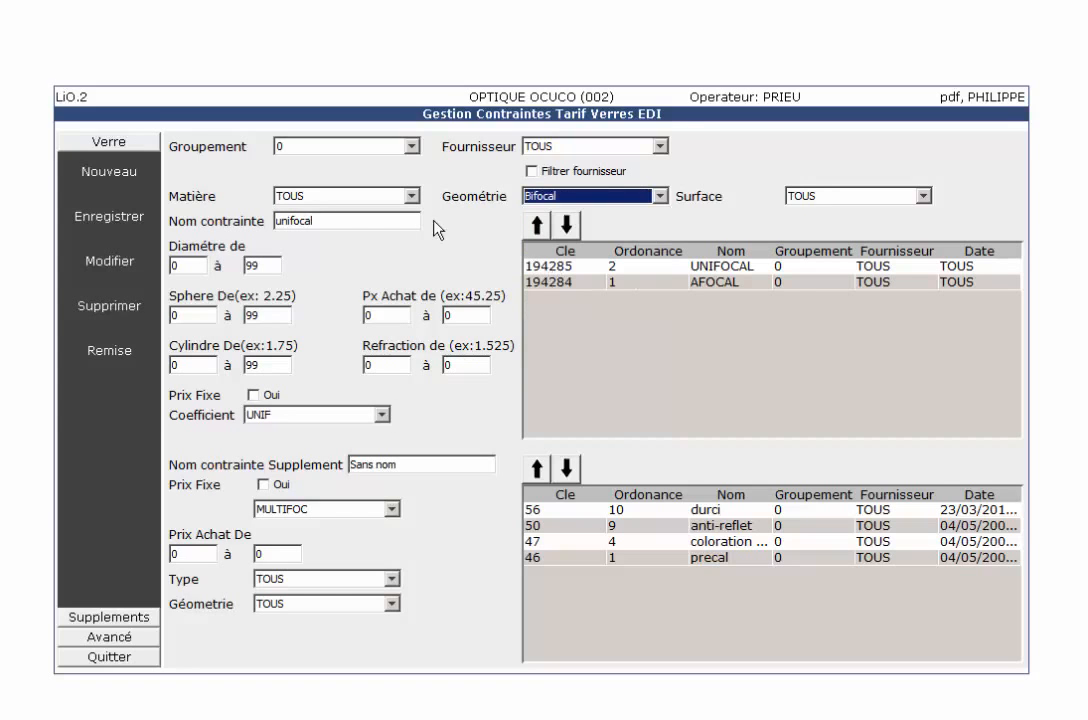
left_click(287, 225)
key("BackSpace")
key("BackSpace")
key("BackSpace")
type("bi")
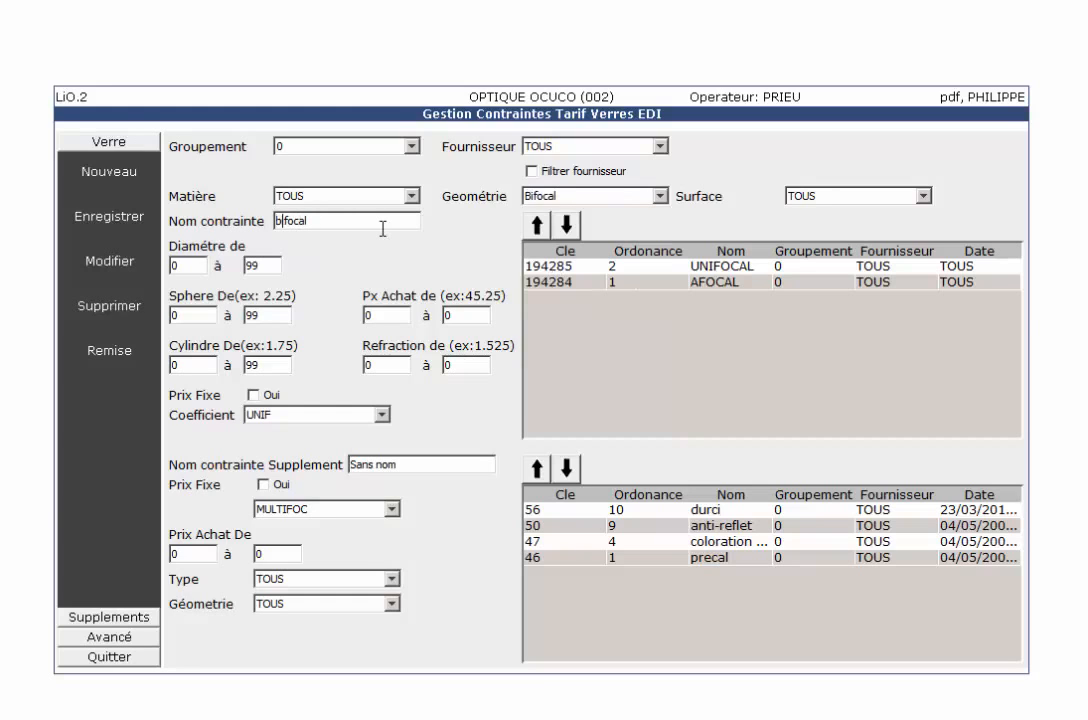
left_click(381, 414)
left_click(325, 433)
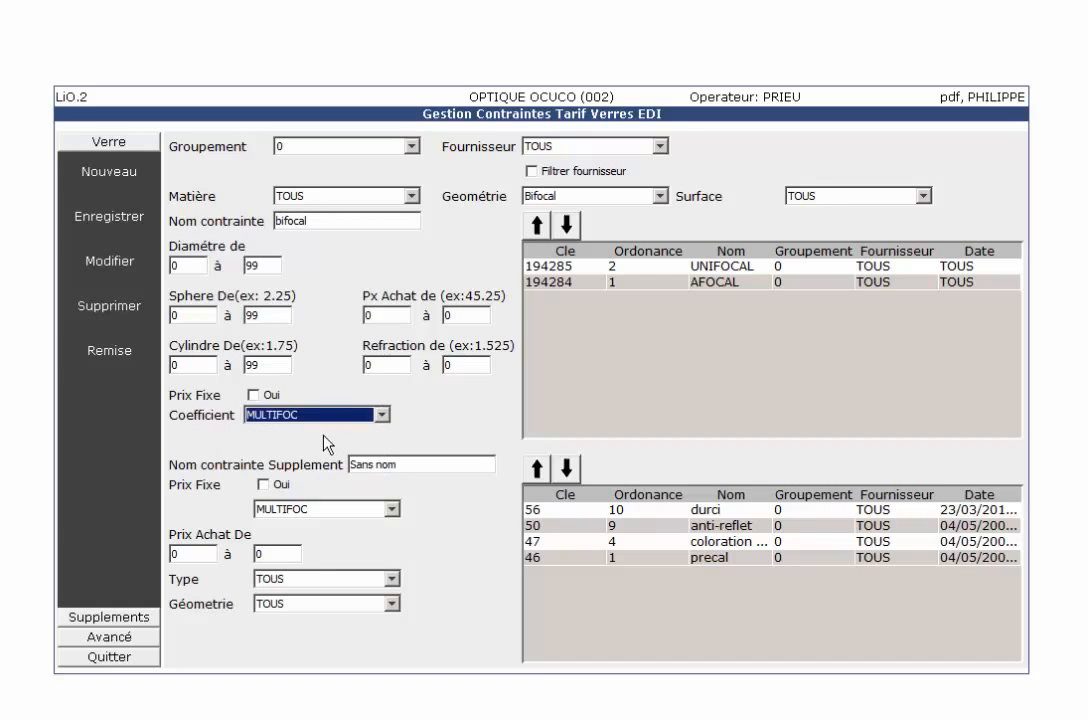
left_click(115, 225)
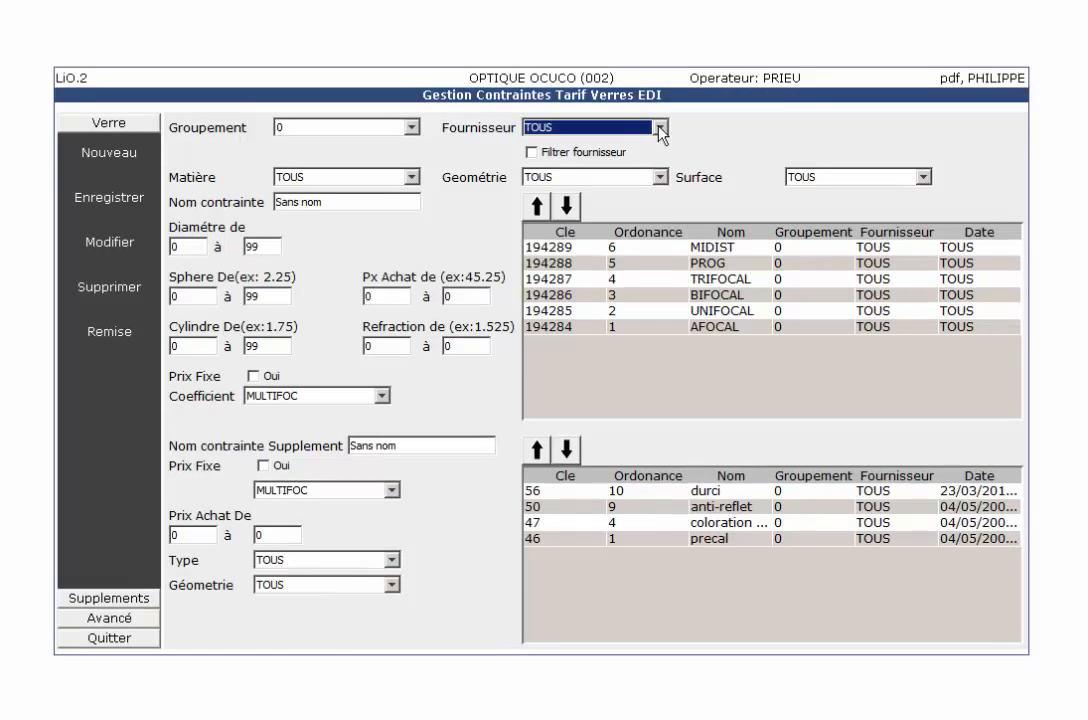
Step: Set the supplier of the new constraint to OPHTALMIC and restrict it to the EXPRESS 150 lens
left_click(660, 145)
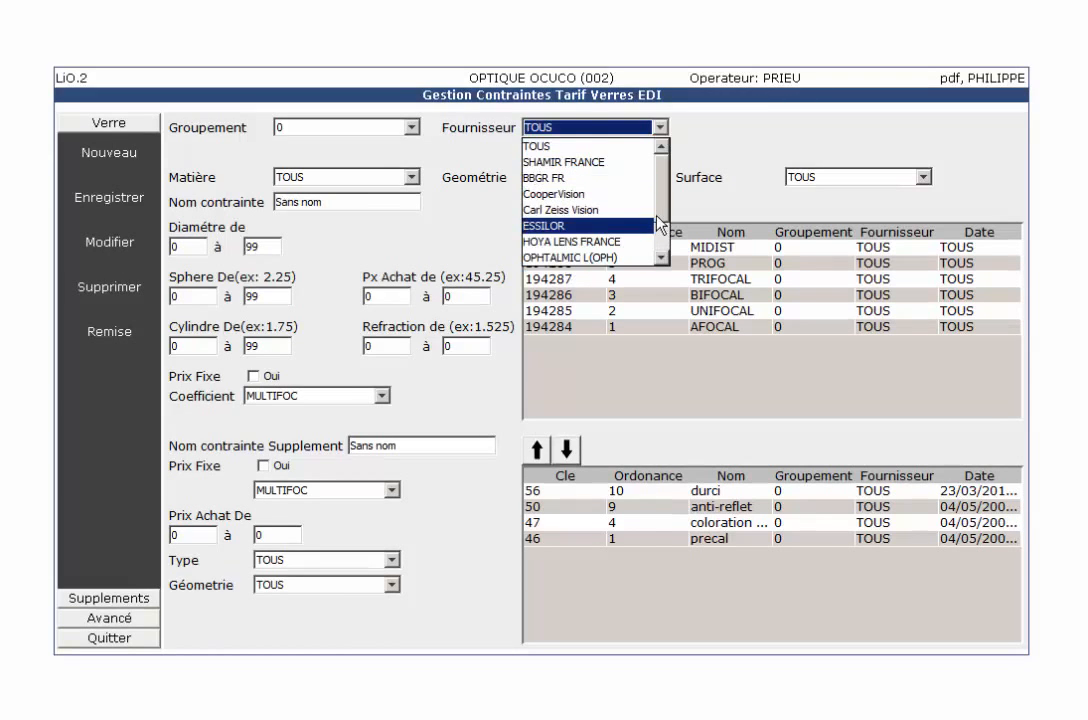
scroll(660, 225, "down", 1)
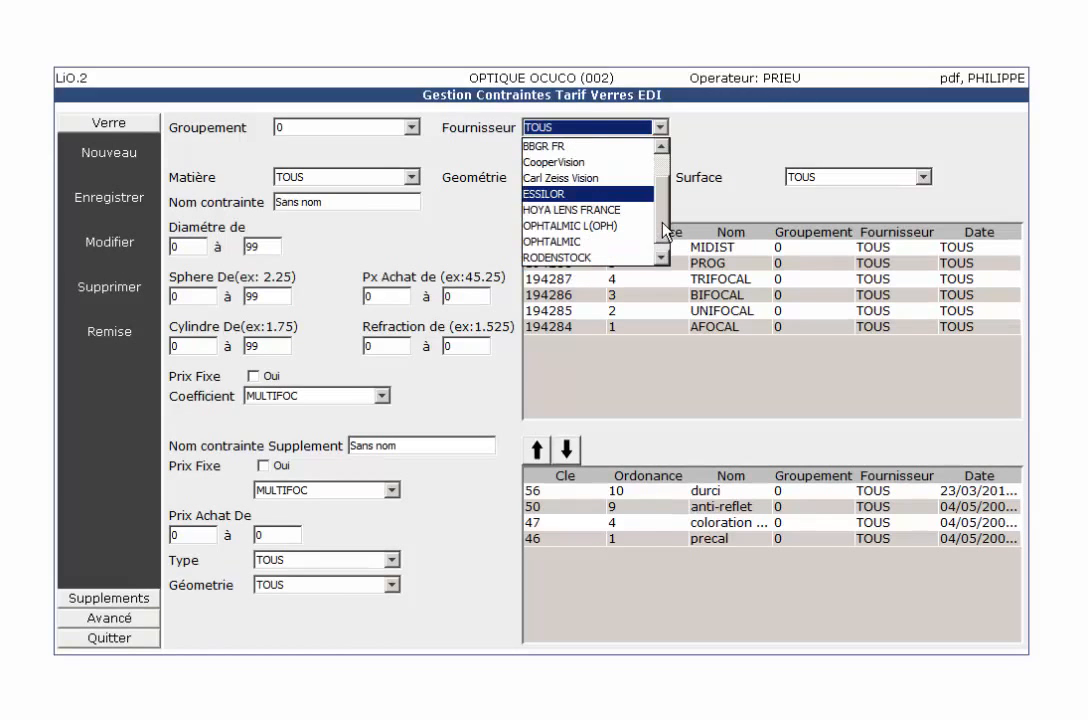
left_click(584, 249)
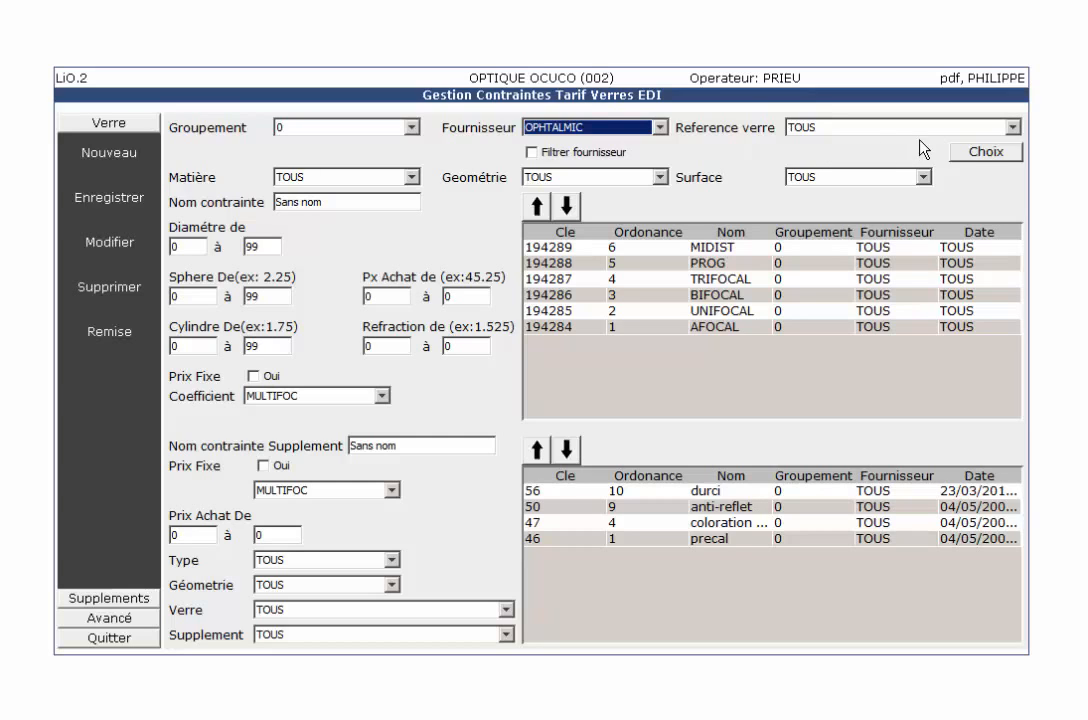
left_click(973, 152)
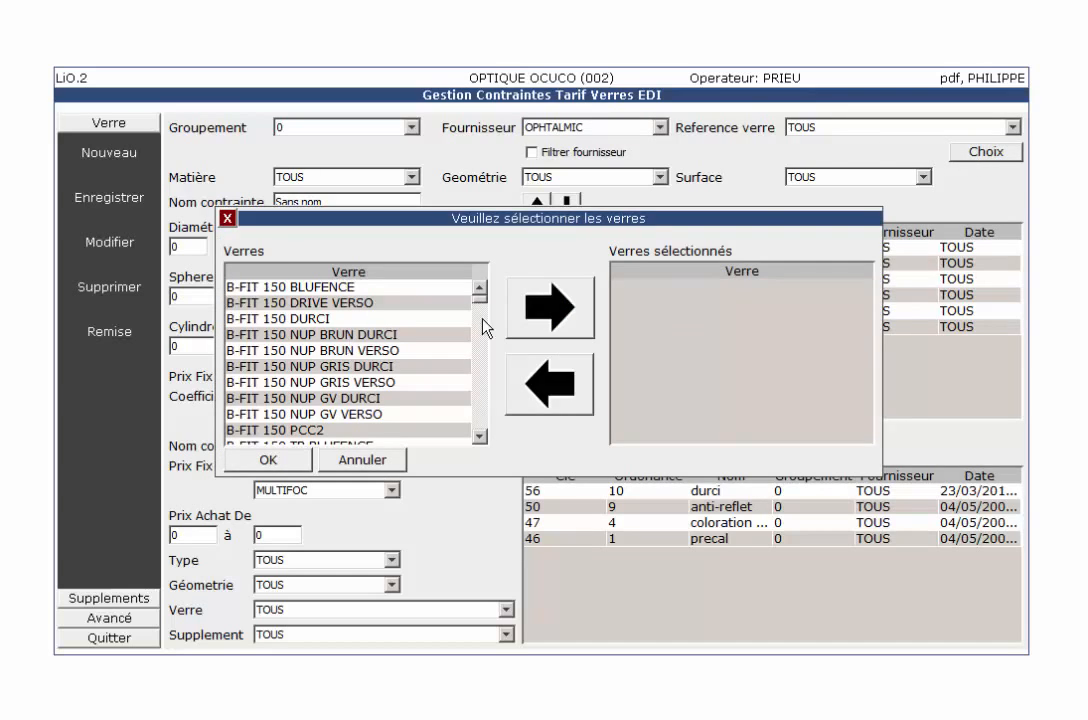
left_click_drag(480, 311, 479, 318)
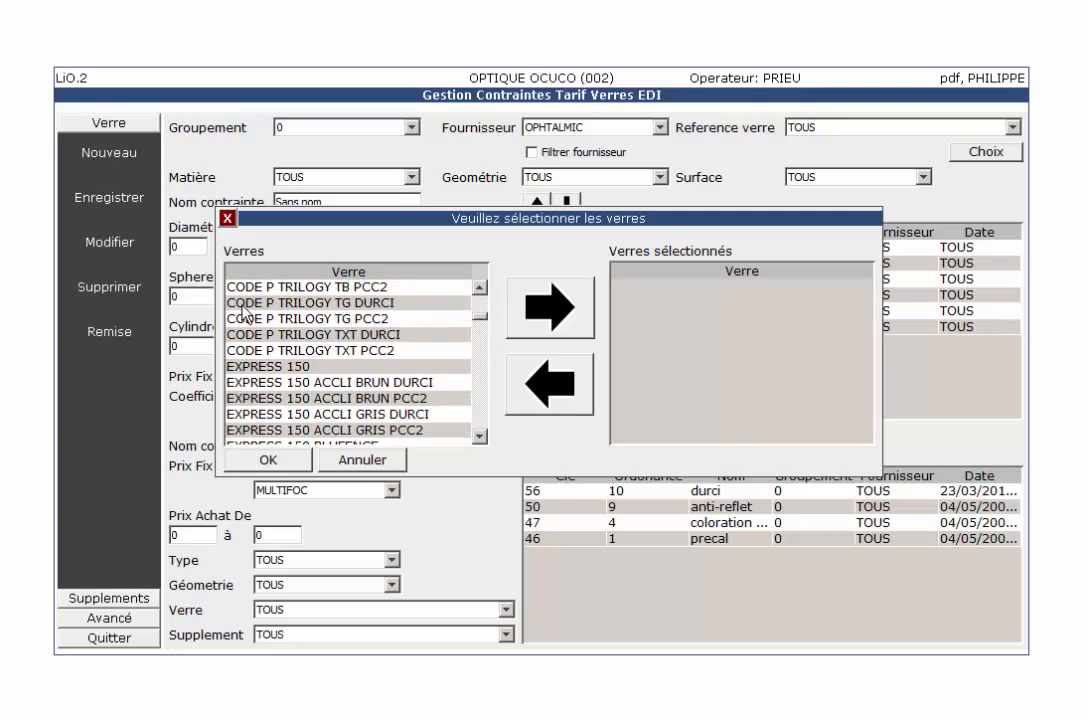
left_click(245, 366)
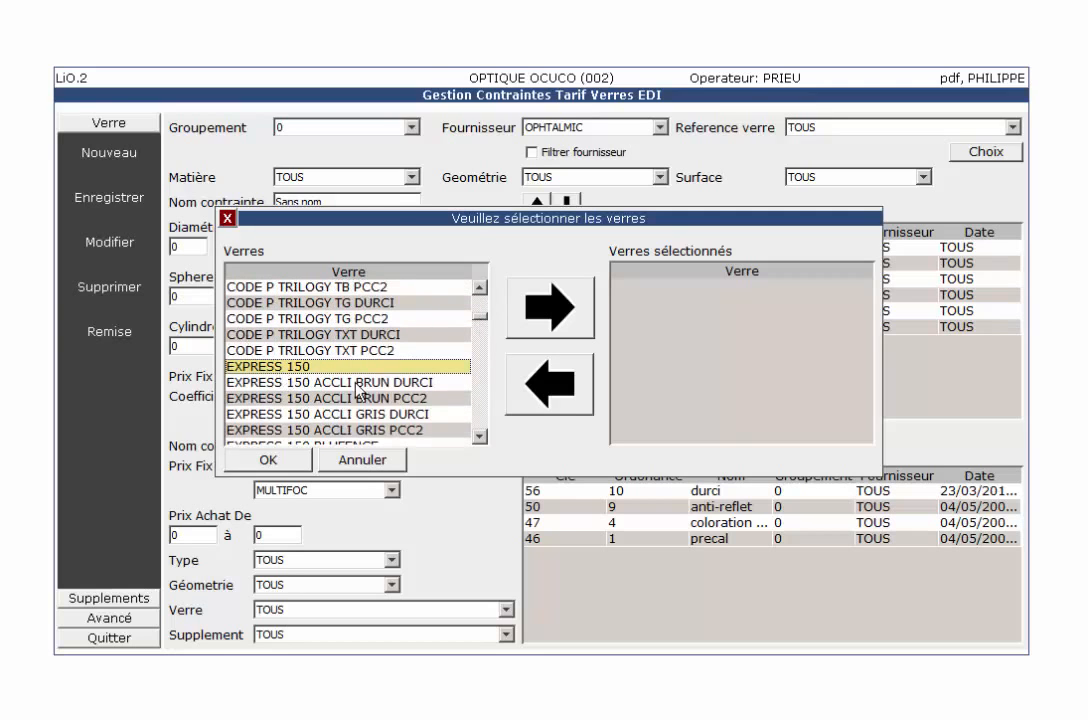
left_click(546, 312)
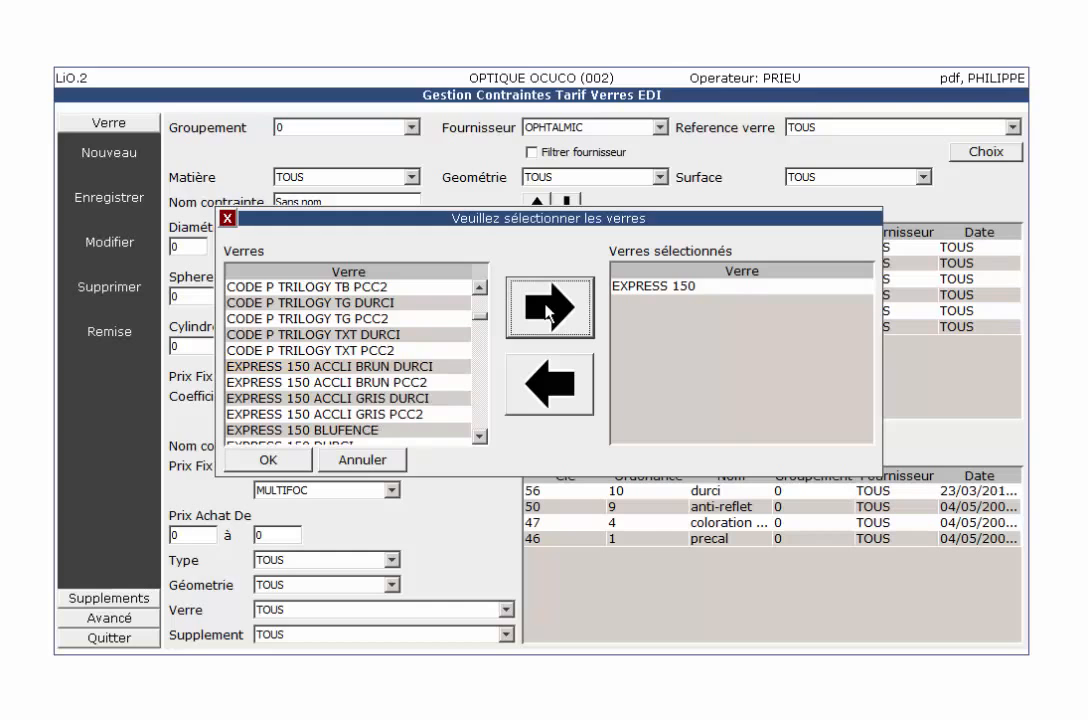
left_click(272, 458)
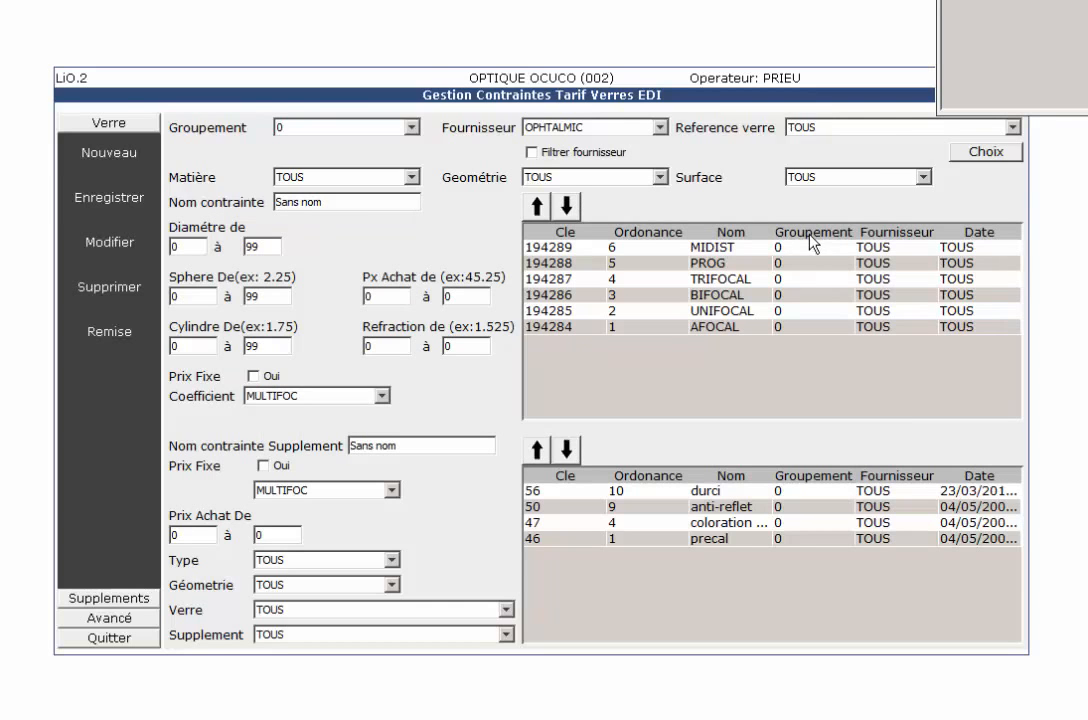
Step: Save the EXPRESS 150 constraint with a fixed price of 15 and widen the Nom column of the lens constraint list
left_click(252, 378)
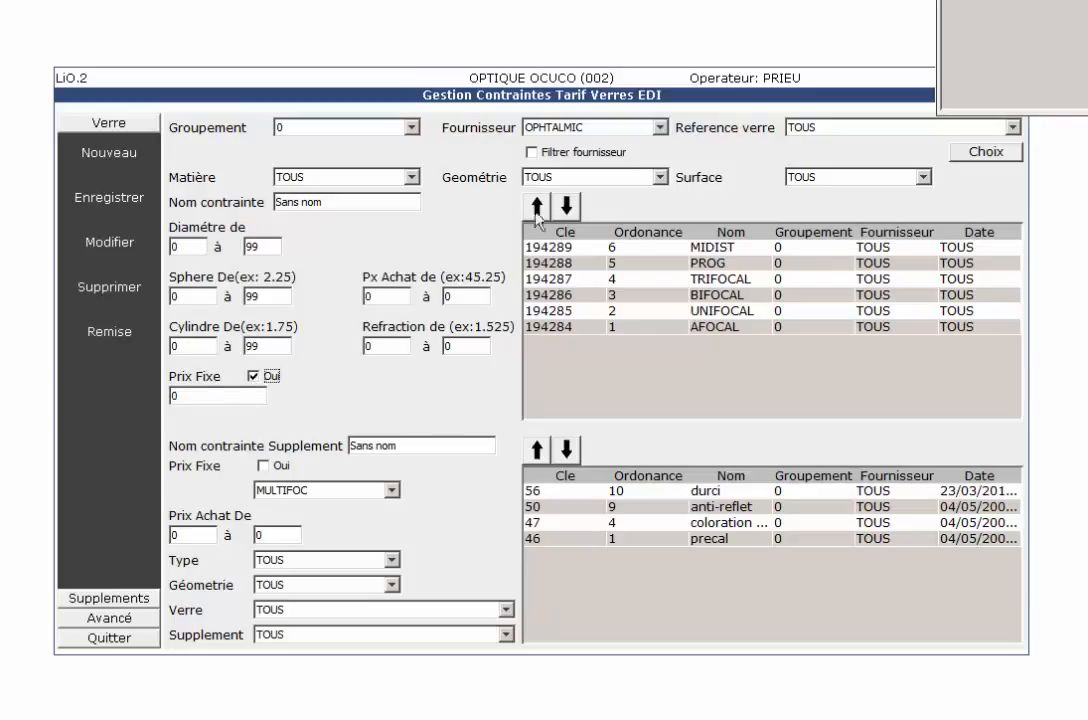
left_click(222, 402)
type("15")
left_click(111, 200)
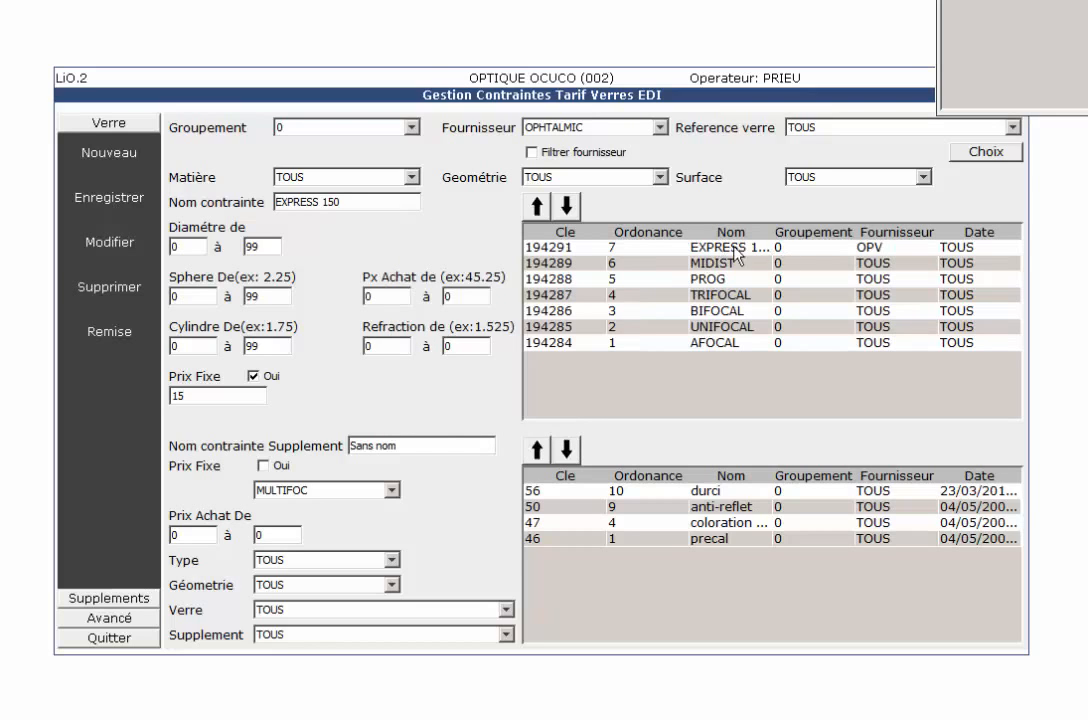
mouse_move(776, 233)
left_mouse_down()
mouse_move(802, 231)
mouse_move(789, 231)
left_mouse_up()
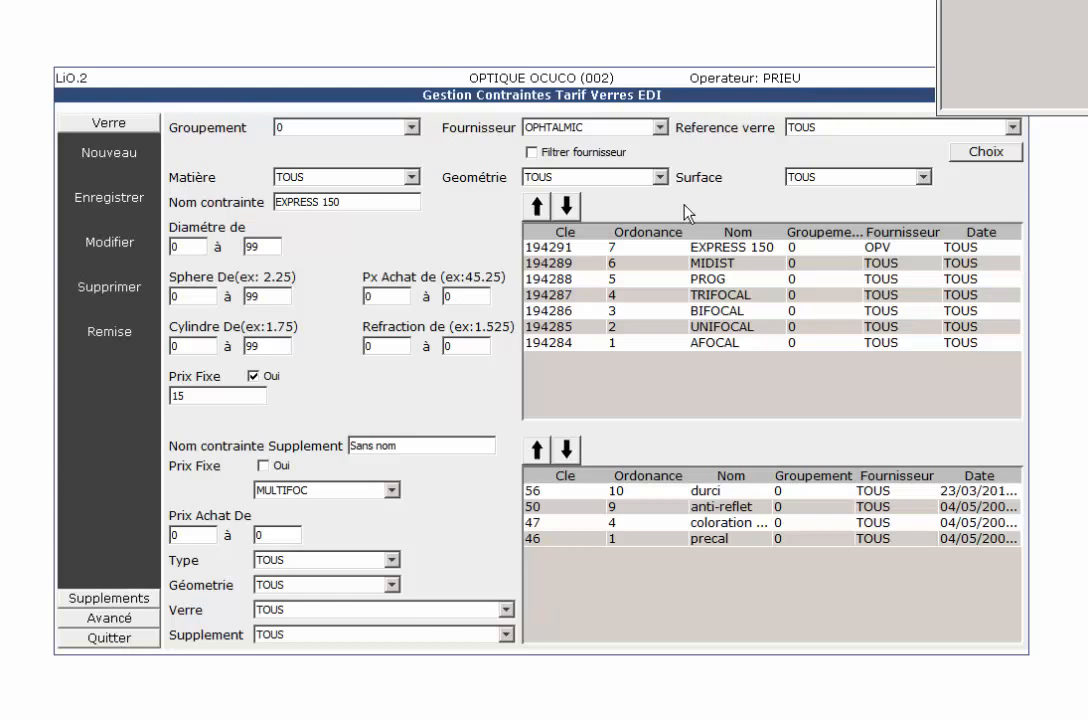
Step: Leave the constraint management and distribute the lens and supplement sale tariffs for group 0, manufacturer OPHTALMIC, covering all lenses
left_click(120, 639)
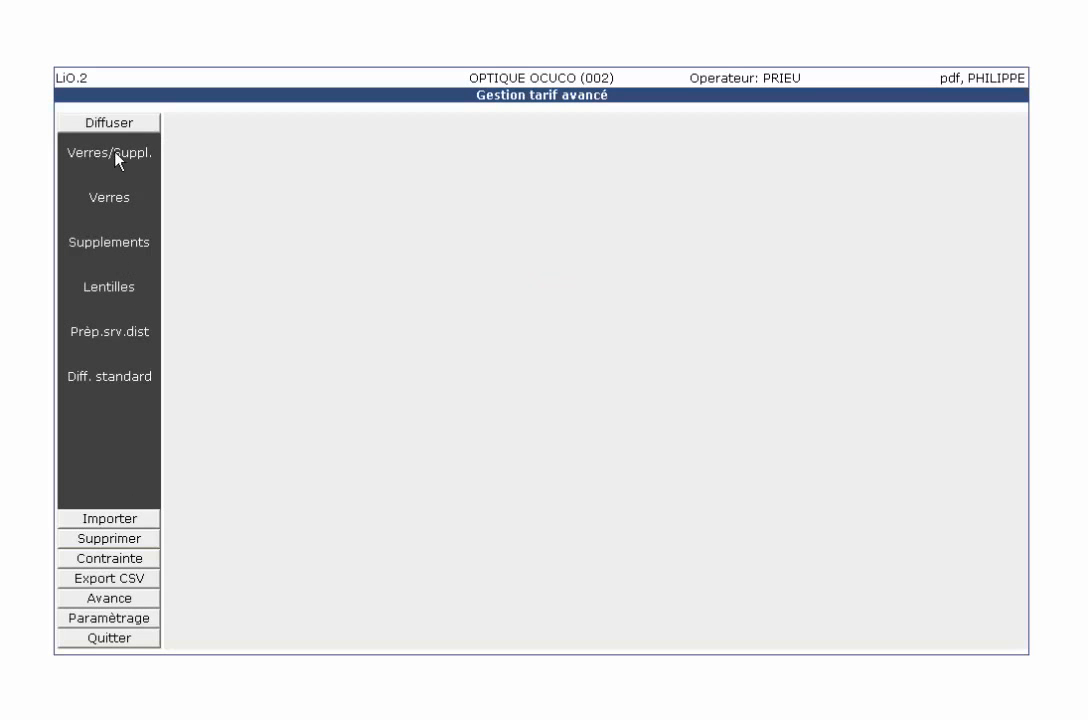
left_click(103, 157)
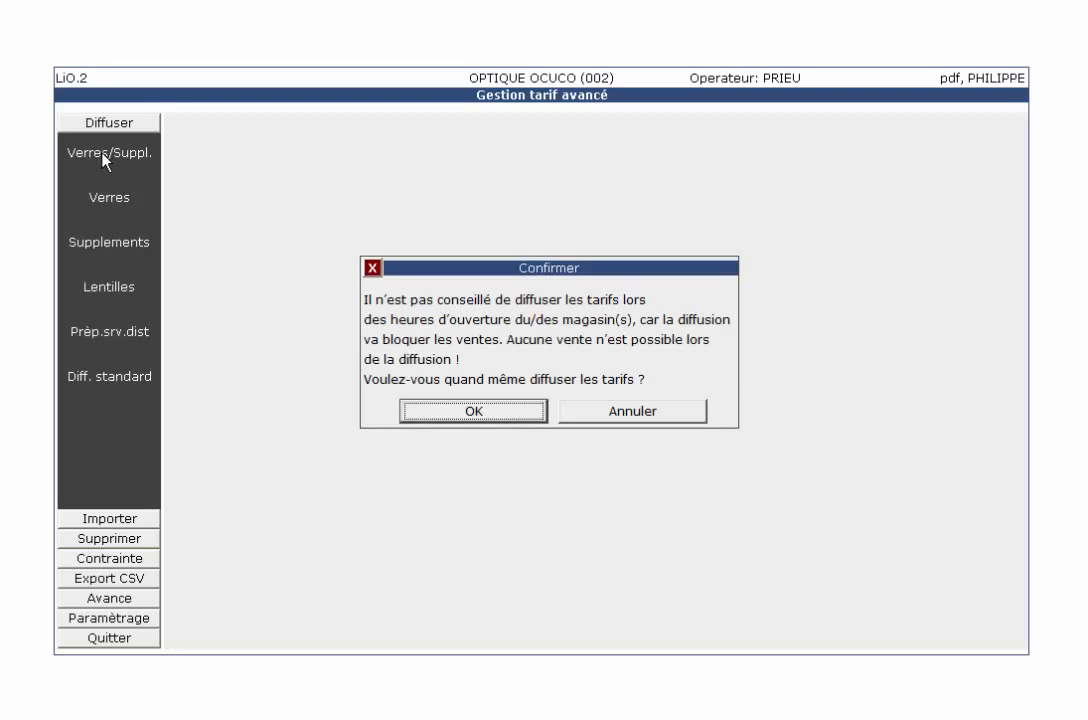
left_click(472, 410)
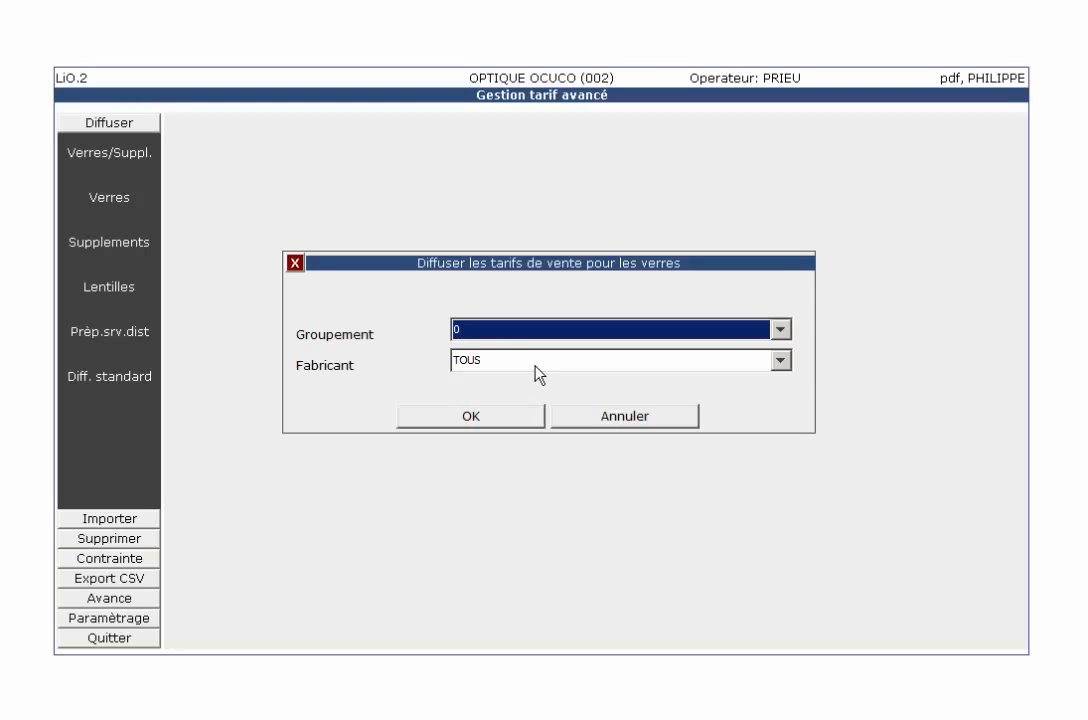
left_click(502, 363)
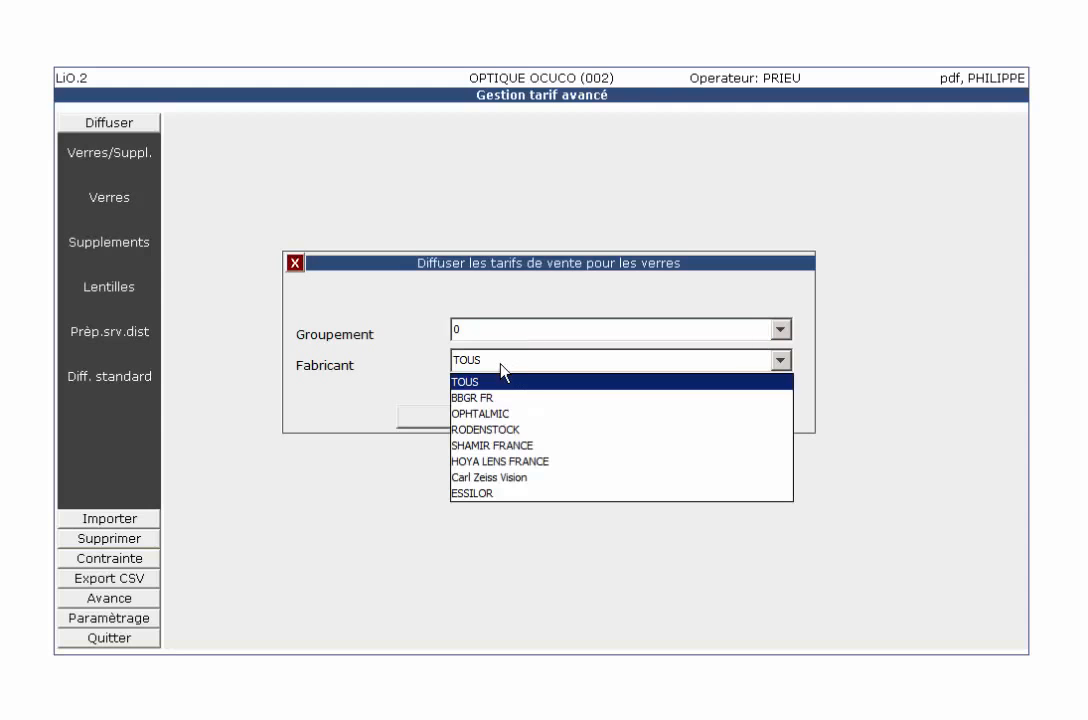
left_click(503, 415)
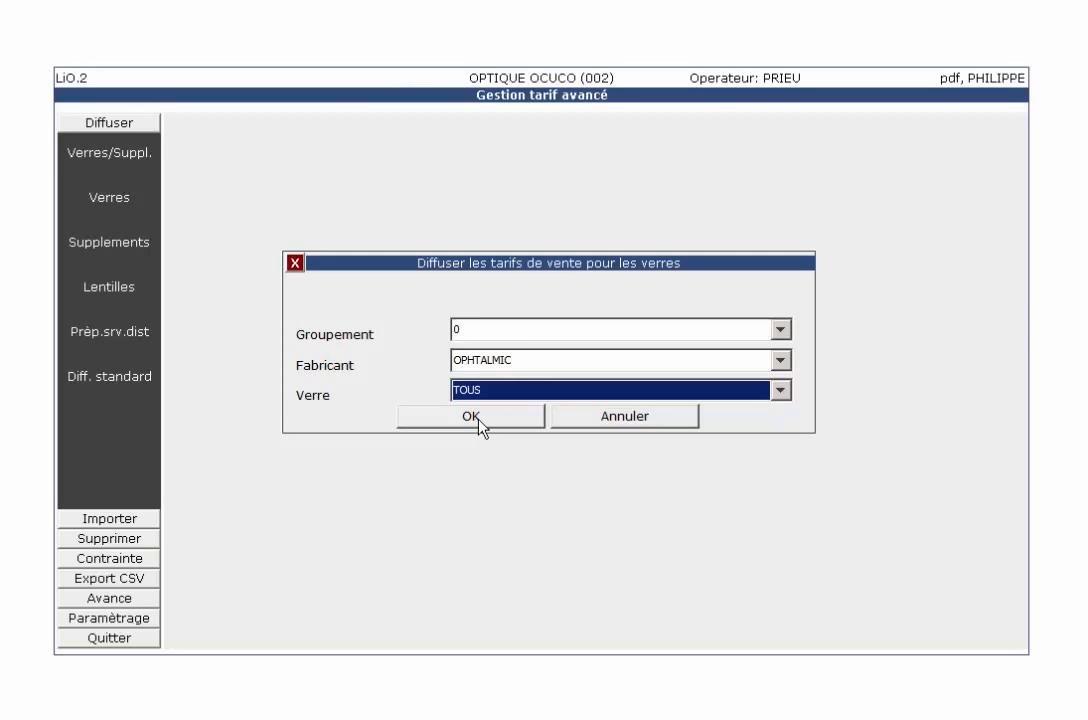
left_click(475, 418)
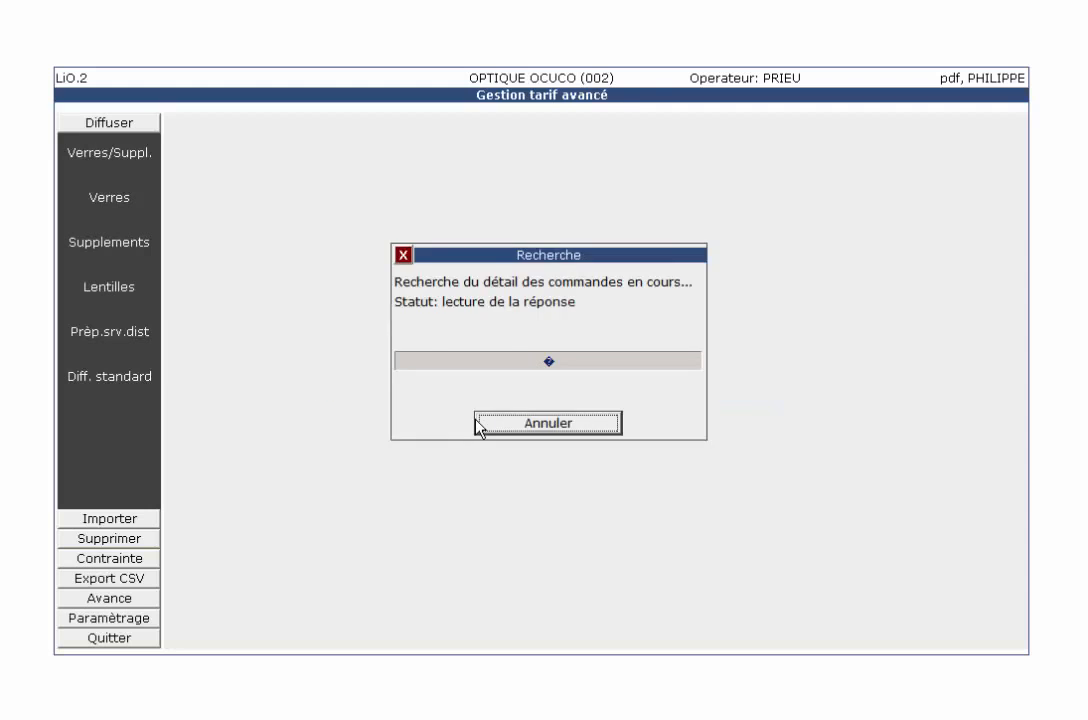
left_click(458, 436)
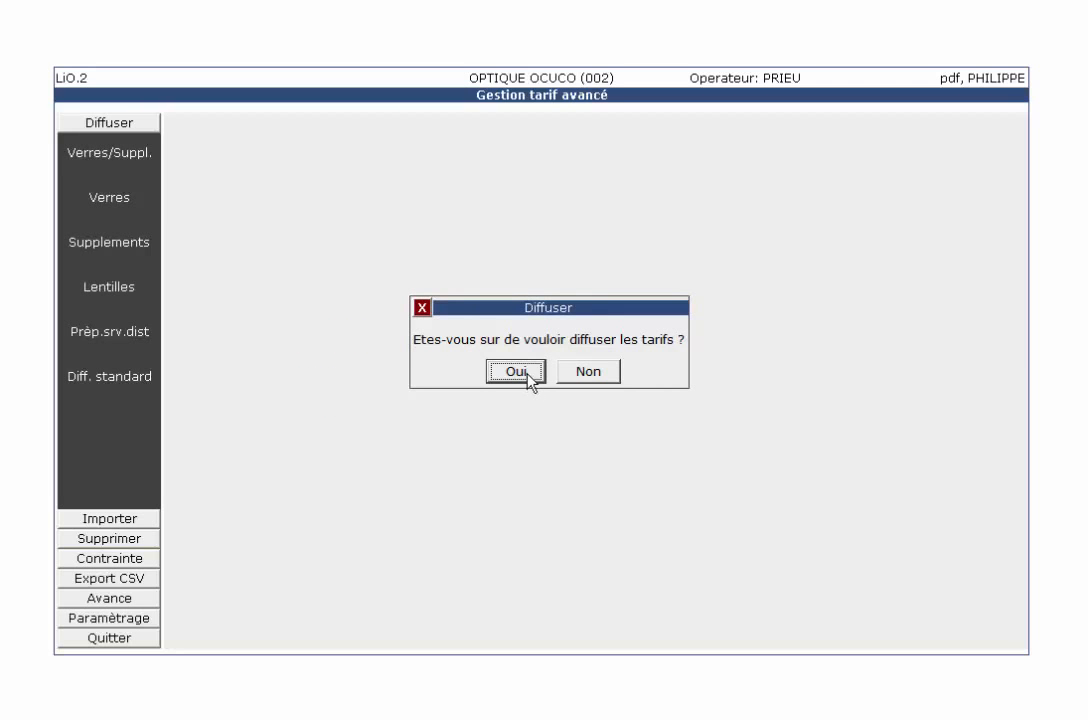
left_click(527, 371)
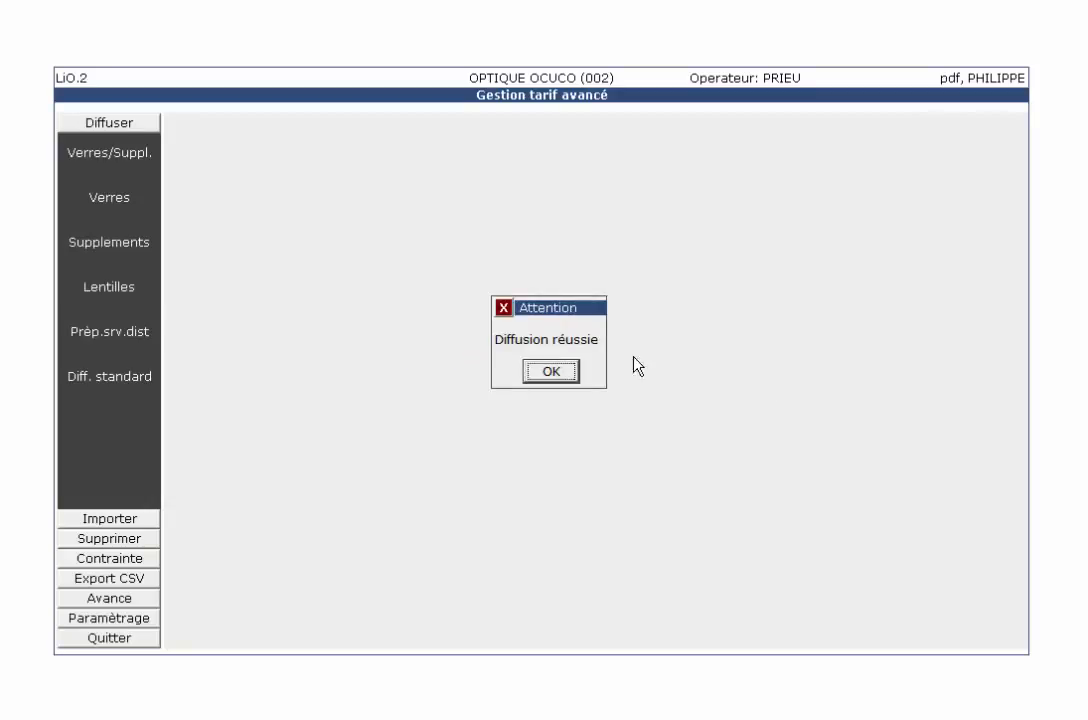
left_click(553, 375)
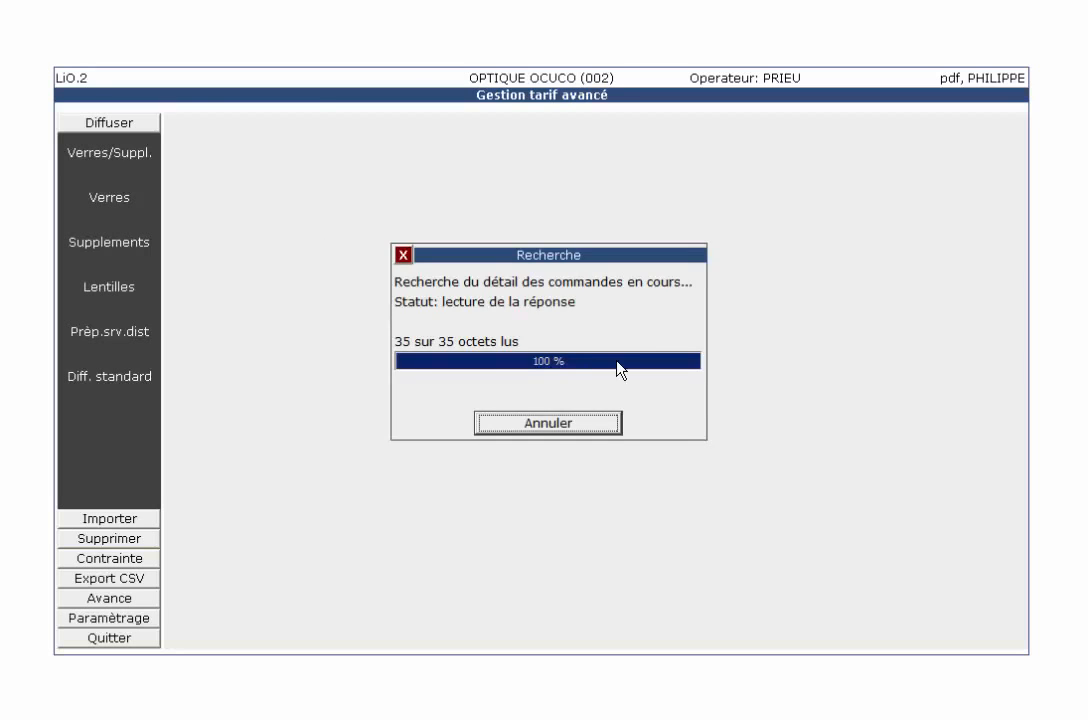
left_click(124, 638)
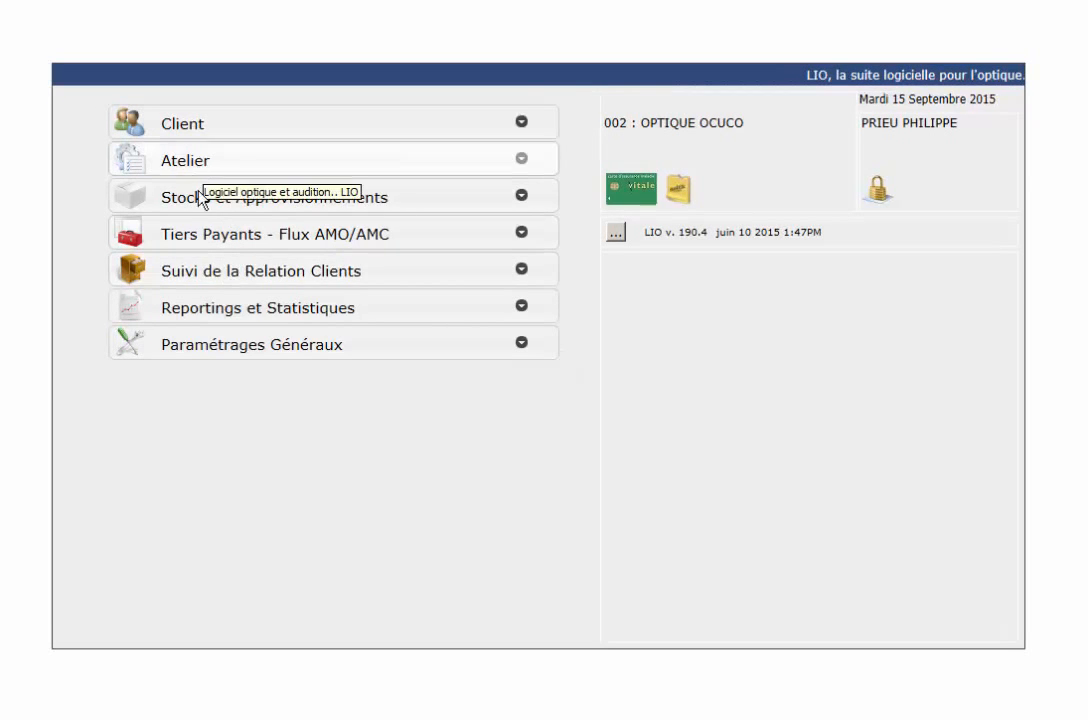
Step: Open the lens tariff management from the catalogue settings and display the OPHTALMIC lens B-FIT 150 TG PCC2
left_click(255, 350)
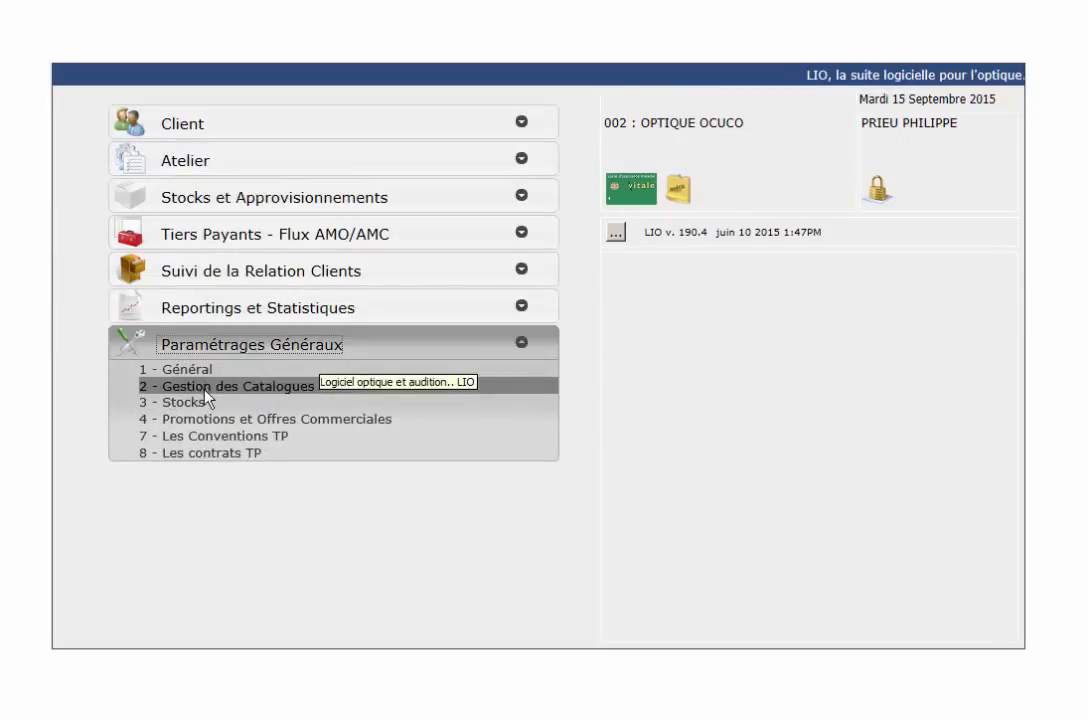
left_click(274, 392)
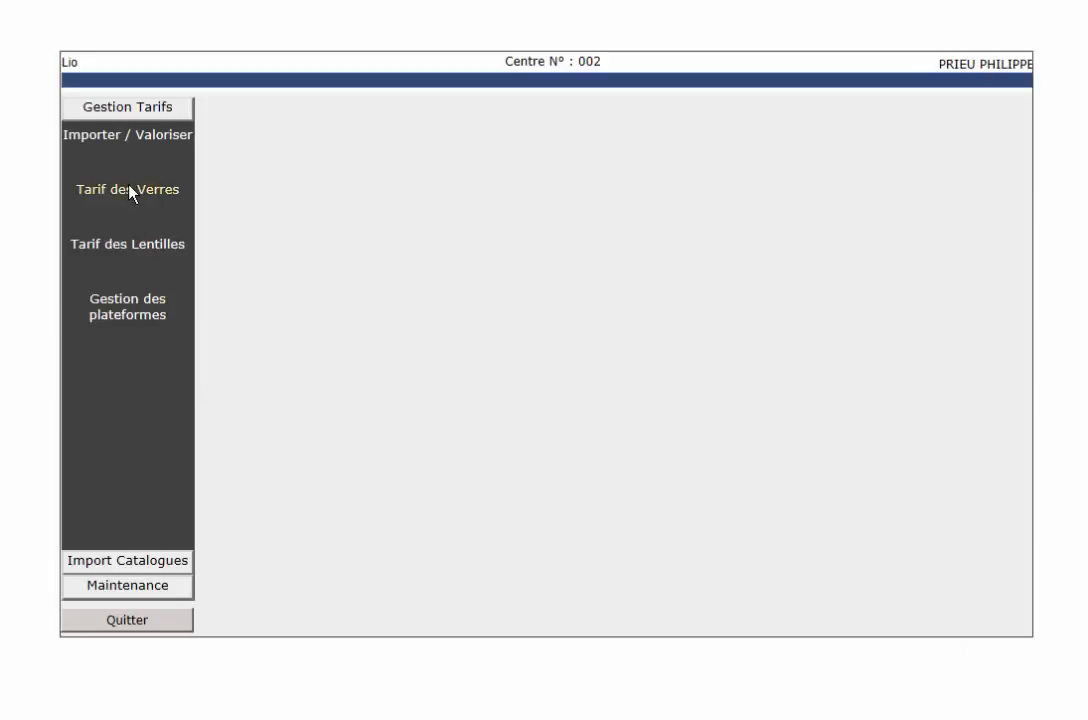
left_click(129, 189)
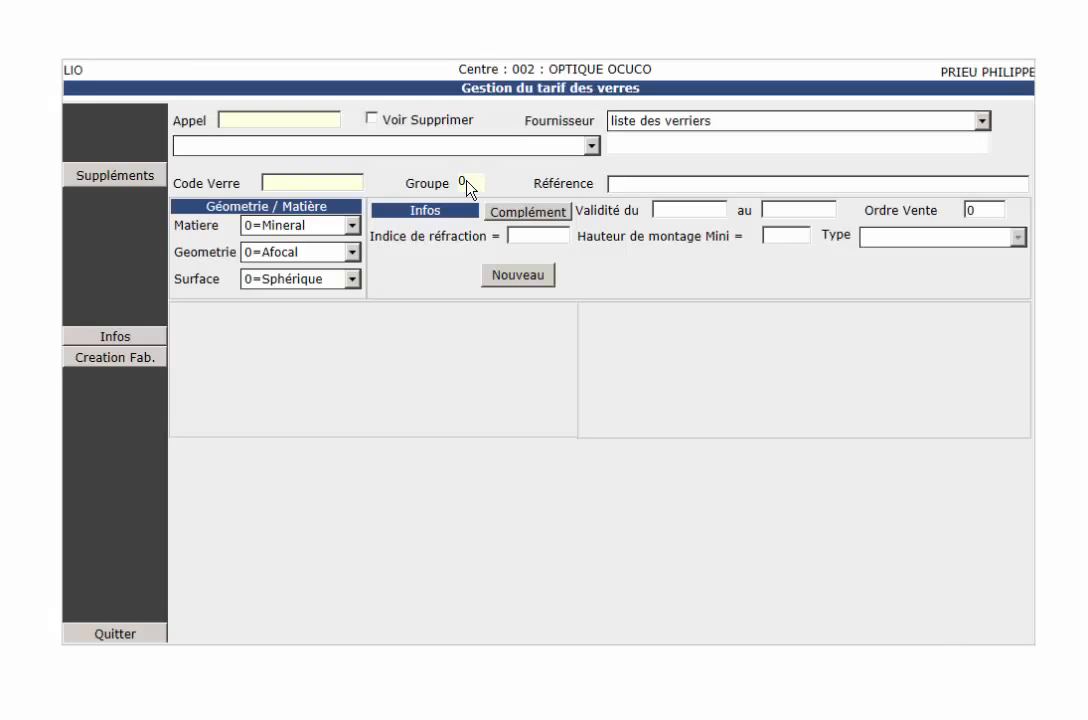
left_click(685, 121)
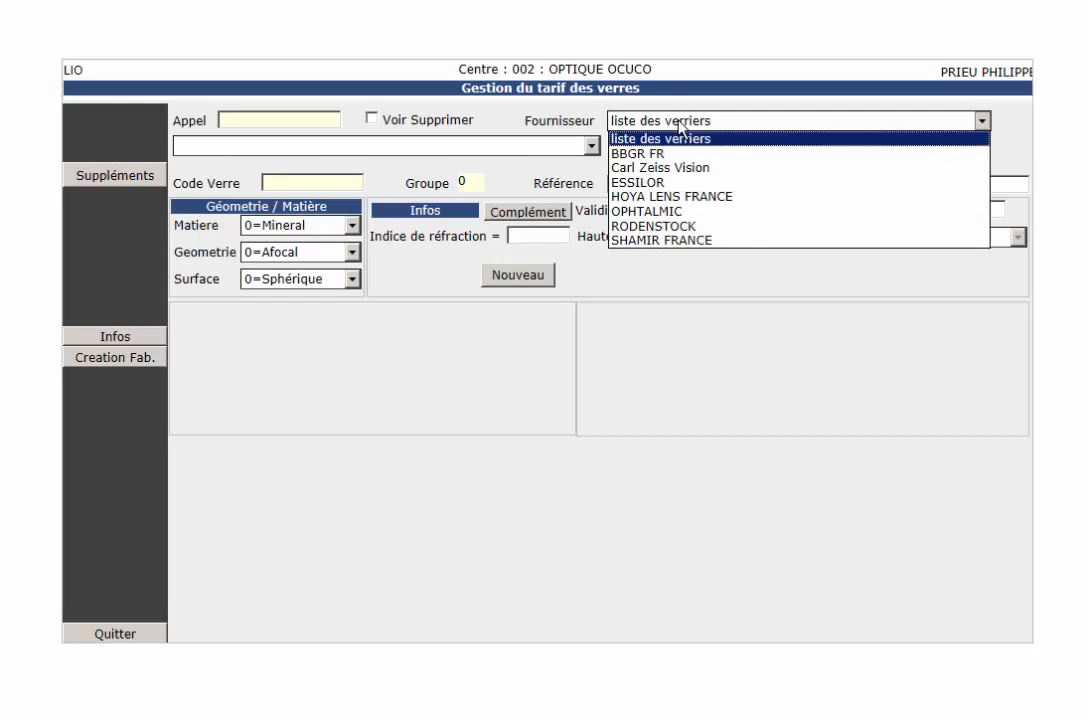
left_click(650, 213)
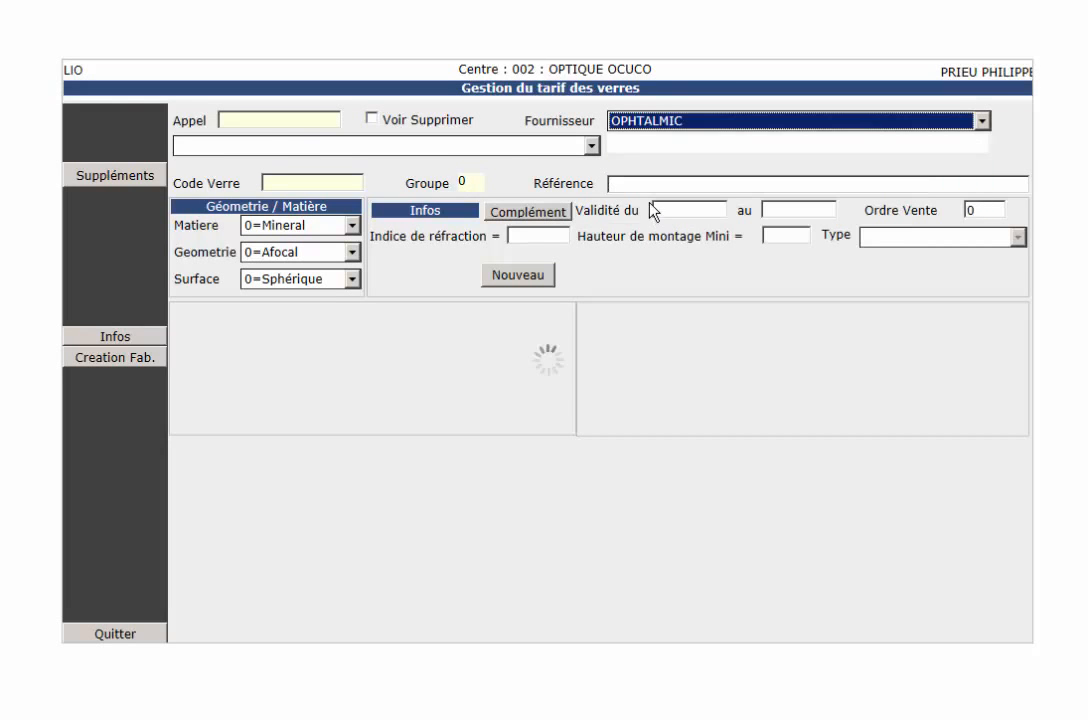
left_click(592, 146)
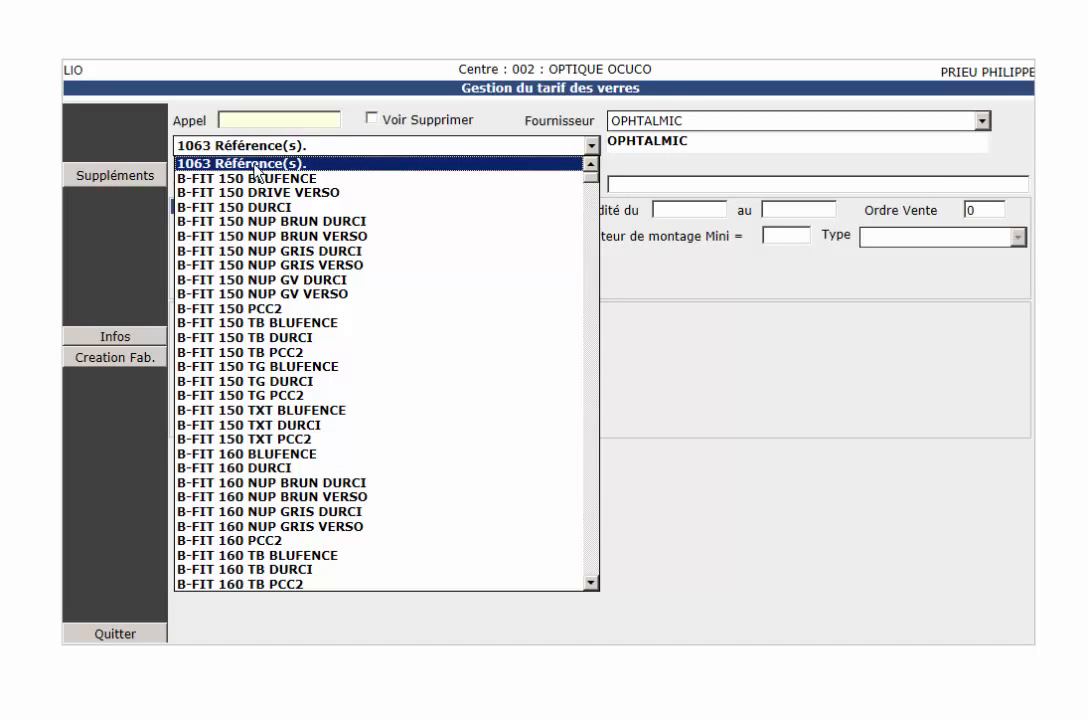
left_click(255, 396)
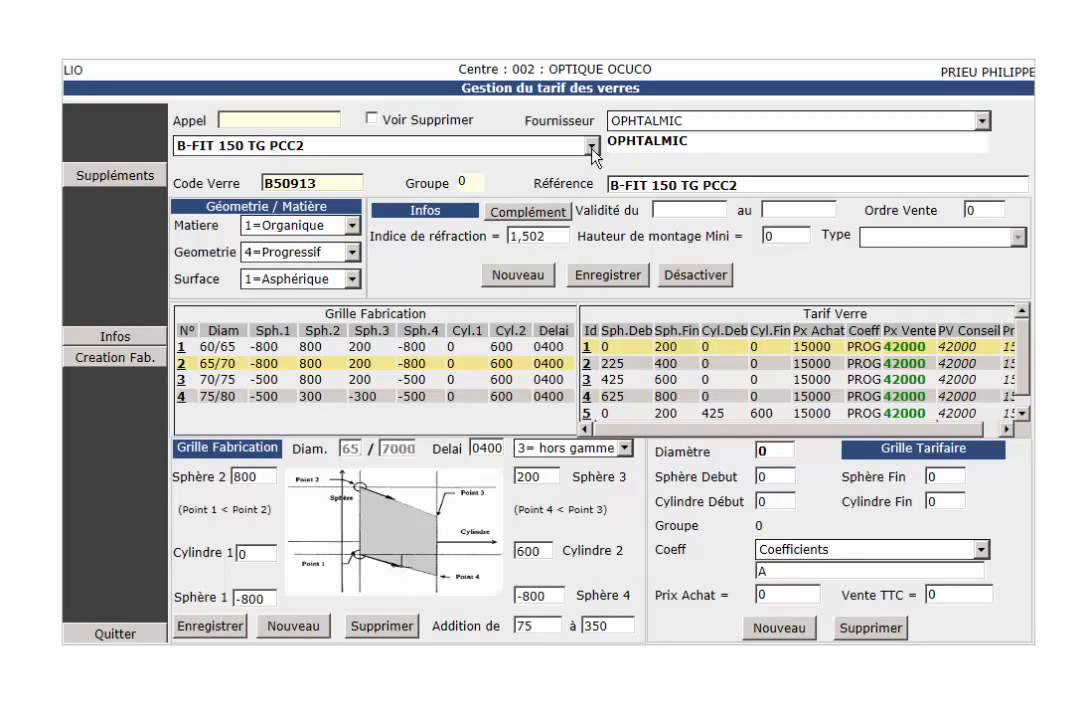
Step: Search the OPHTALMIC references for EXPRES and display the EXPRESS 150 lens
left_click(385, 146)
left_click(243, 121)
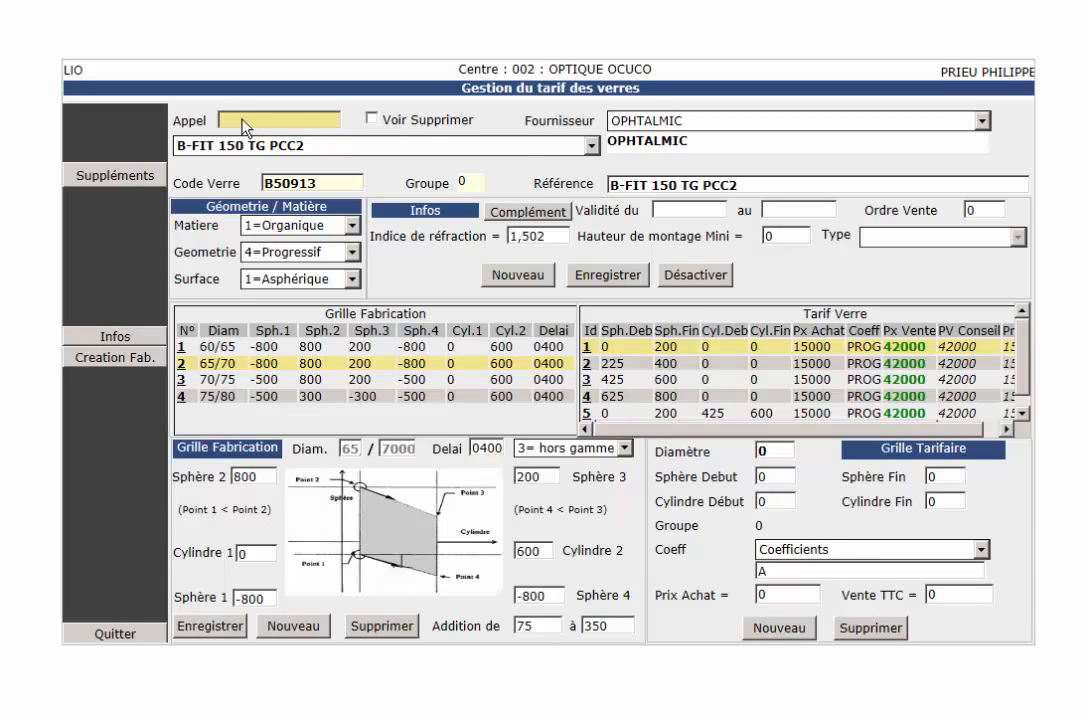
type("EXPREE")
key("BackSpace")
type("S")
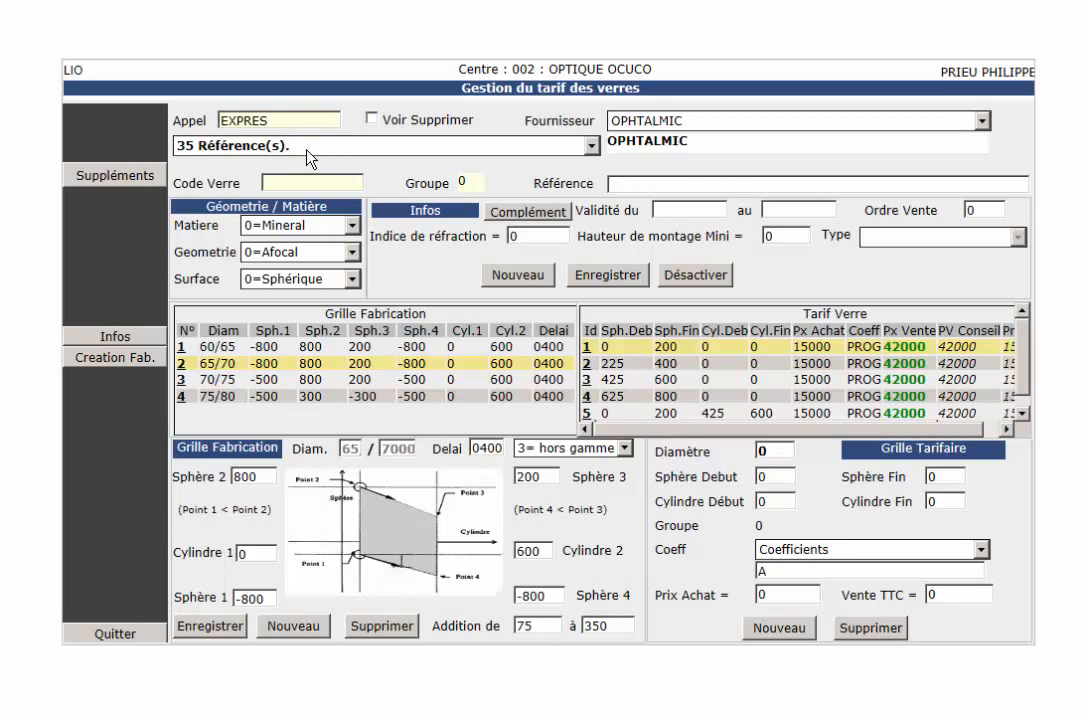
left_click(307, 152)
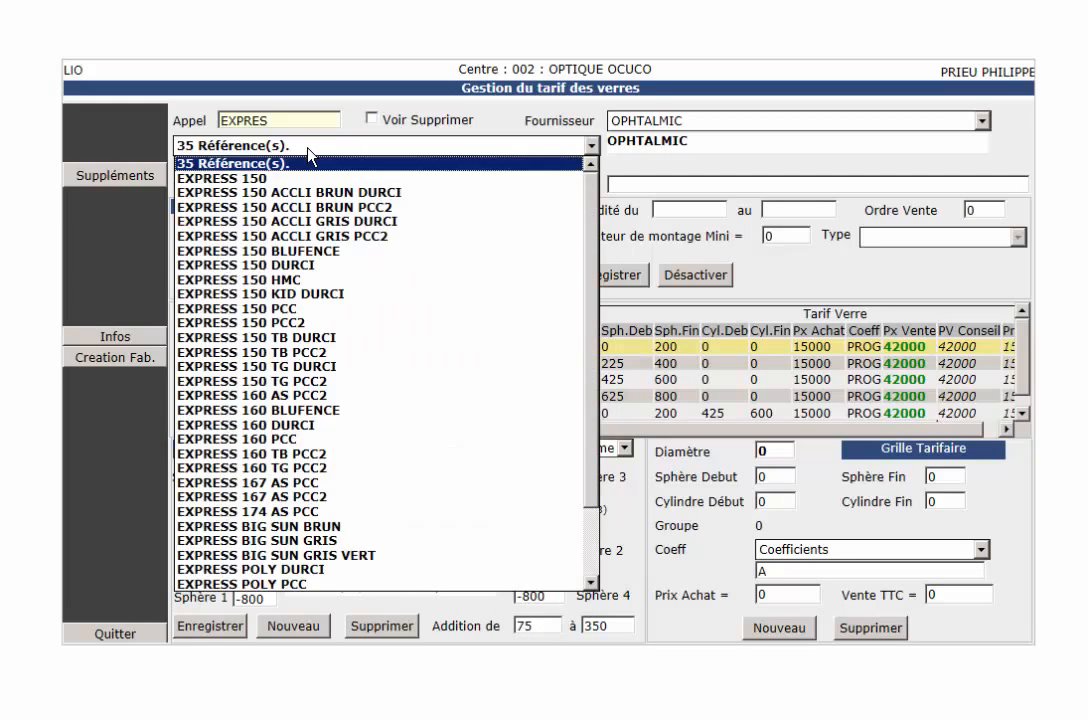
left_click(252, 180)
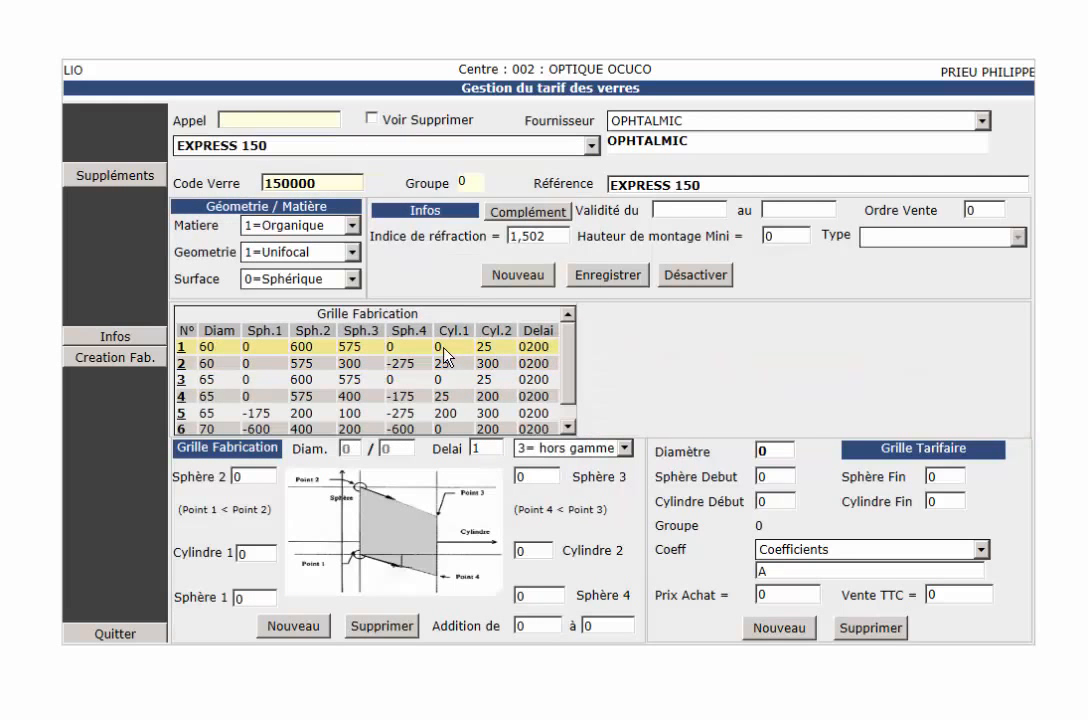
Step: Check the sale price of EXPRESS 150 in the third tariff line of its first manufacturing range, and exit the tariff management
left_click(445, 357)
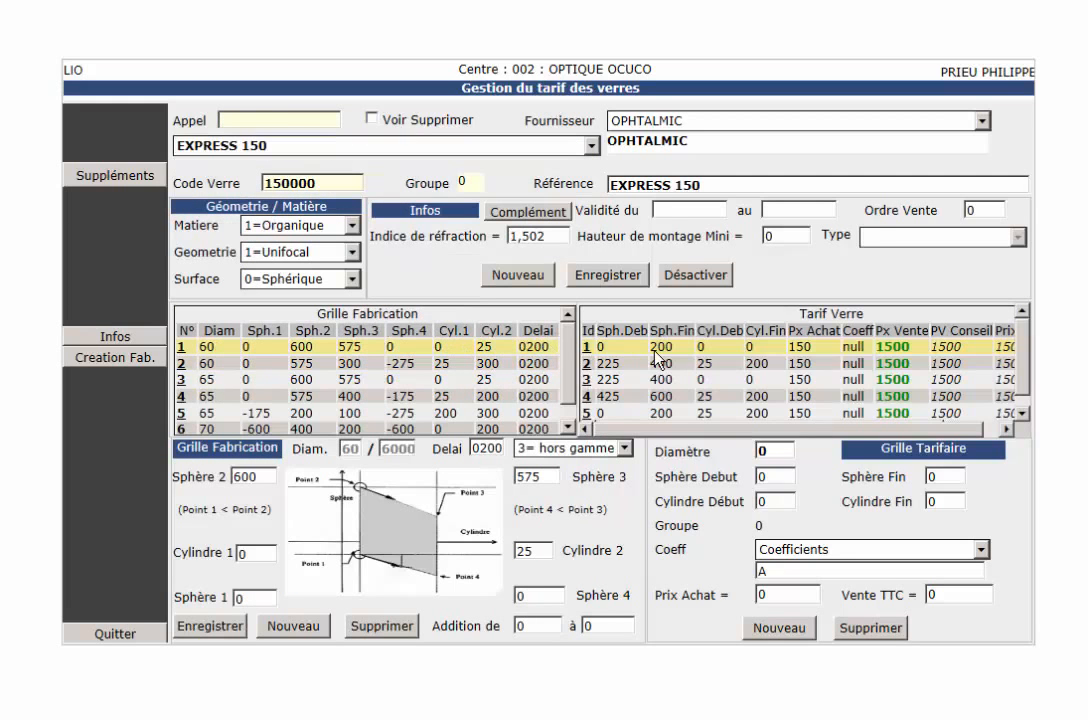
left_click(885, 380)
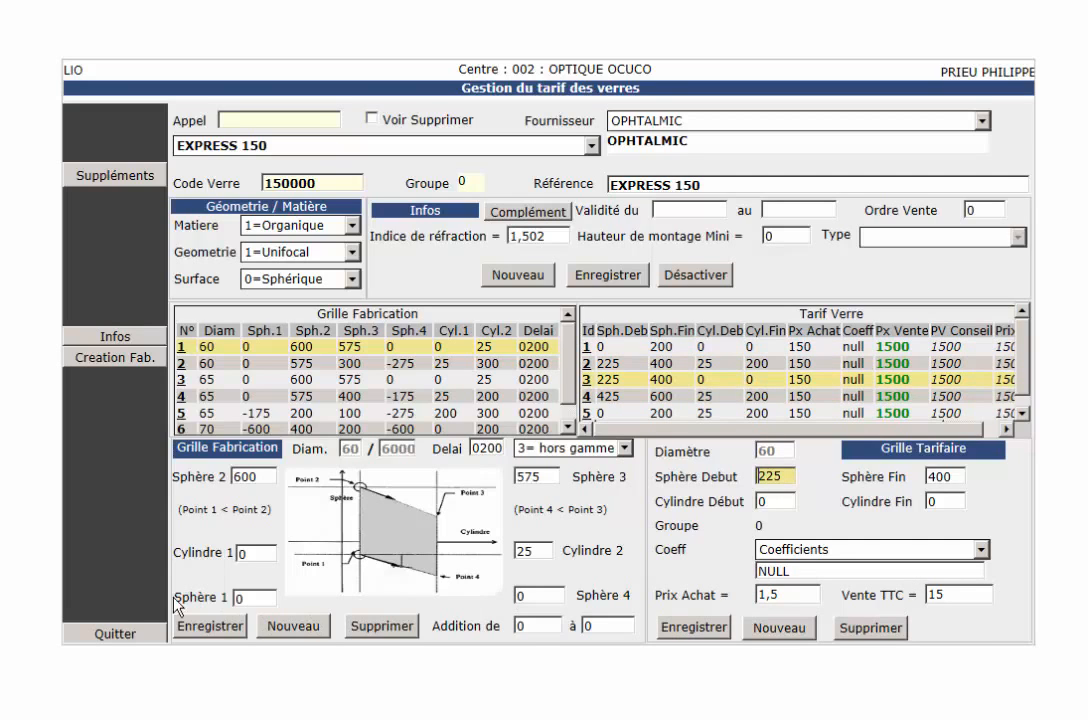
left_click(110, 636)
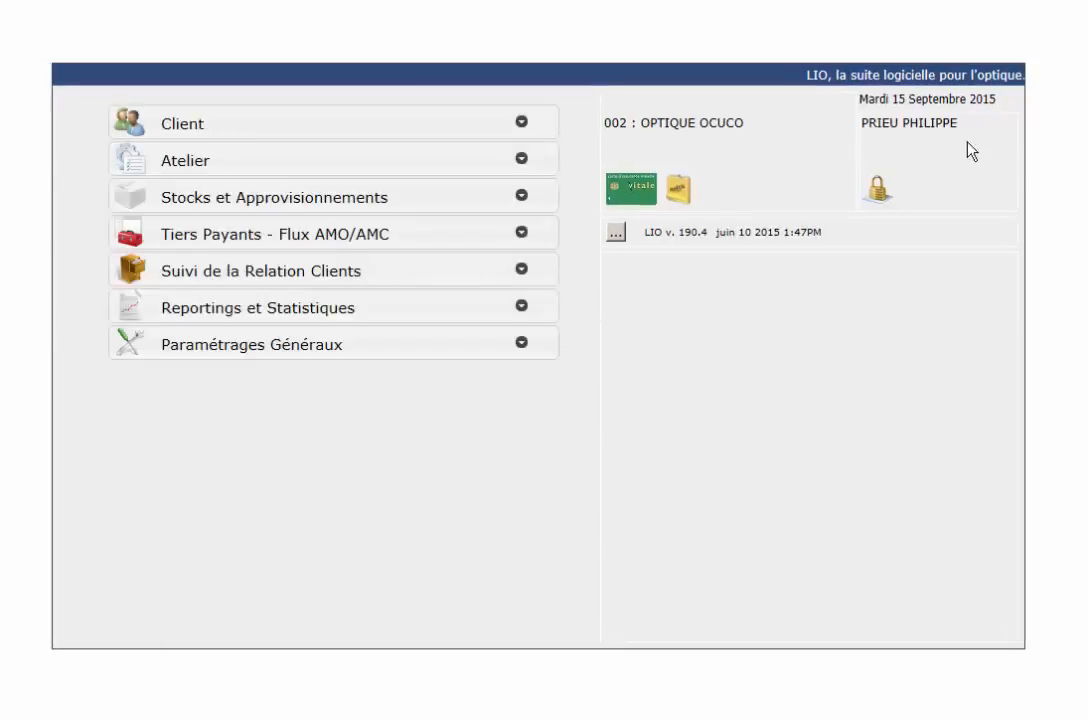